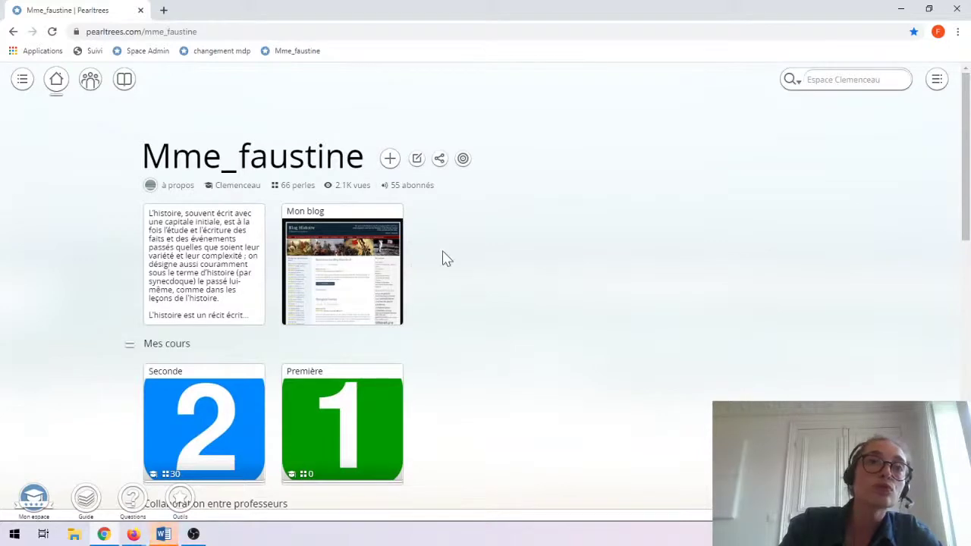
Step: Start a new collection in the home space and title it "Des mobilités humaines généralisées"
click(389, 161)
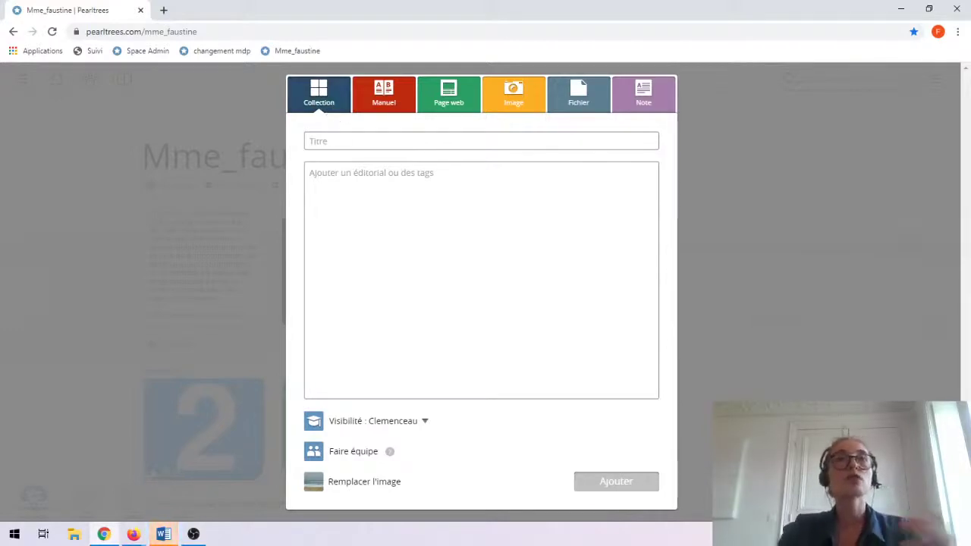
click(311, 141)
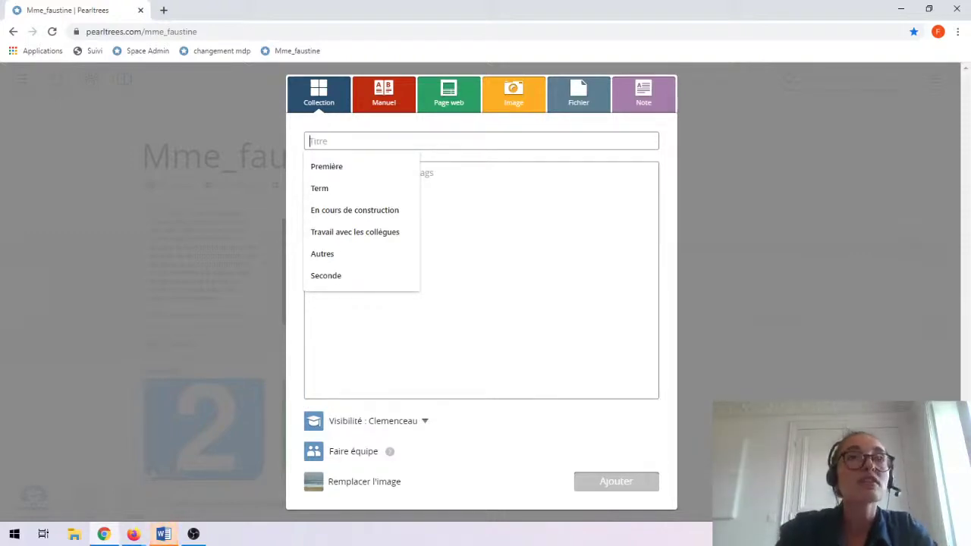
text(Des m)
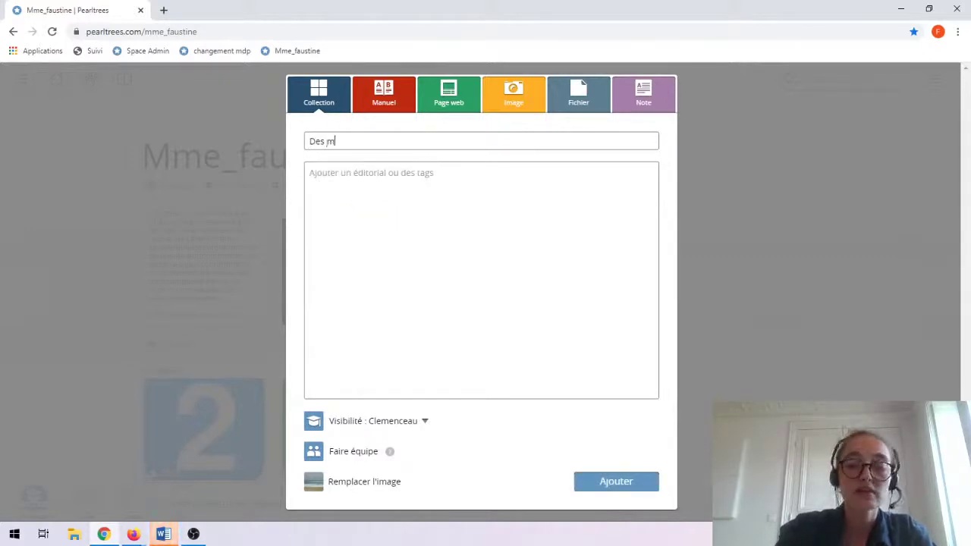
text(obilités h)
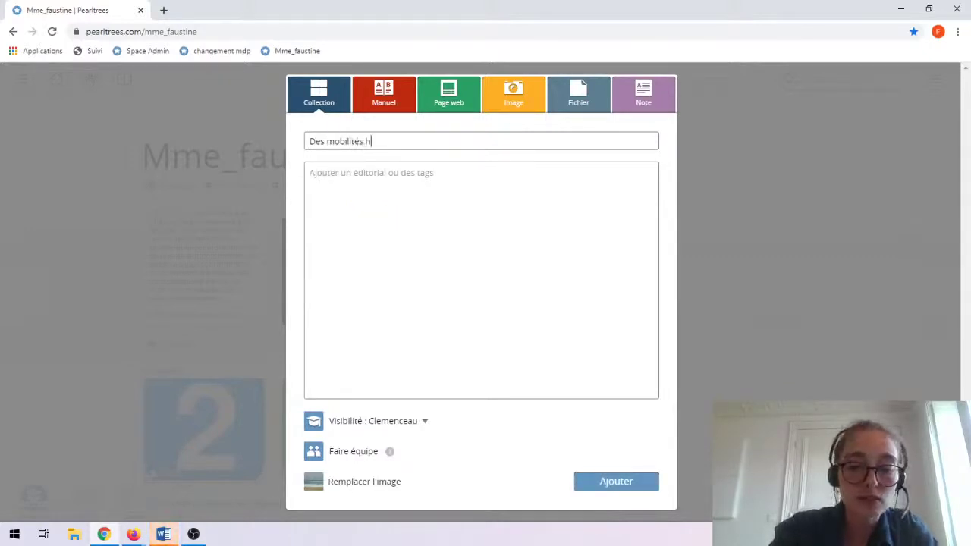
text(umaines généra)
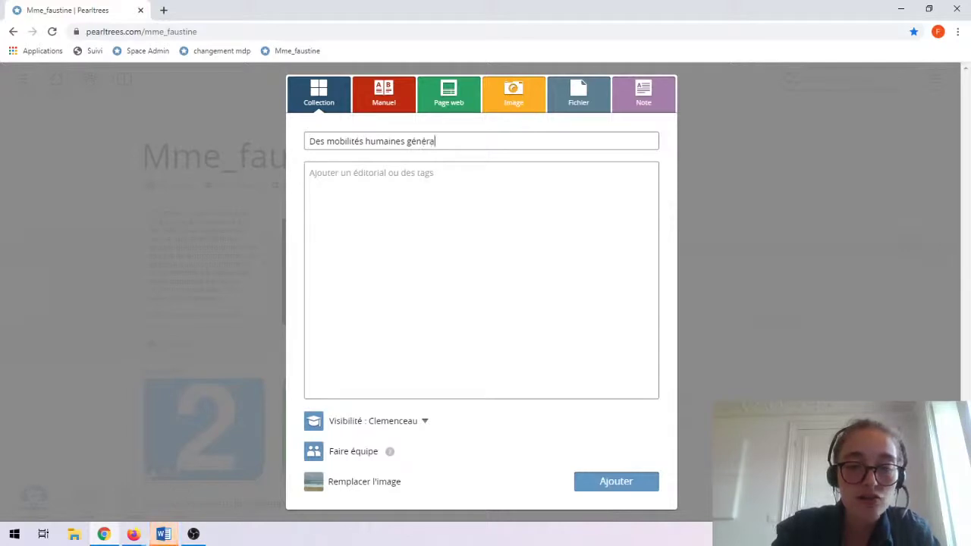
text(lisées)
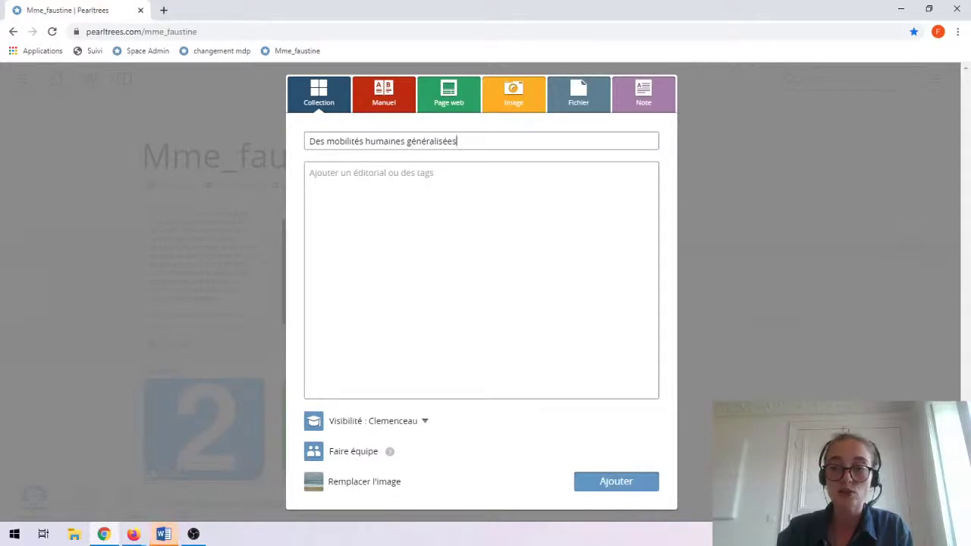
Step: Describe the collection as "Séance à travailler en amont de la classe virtuelle du 27 mai. Travail en 2h" and set its visibility to Privé
click(310, 173)
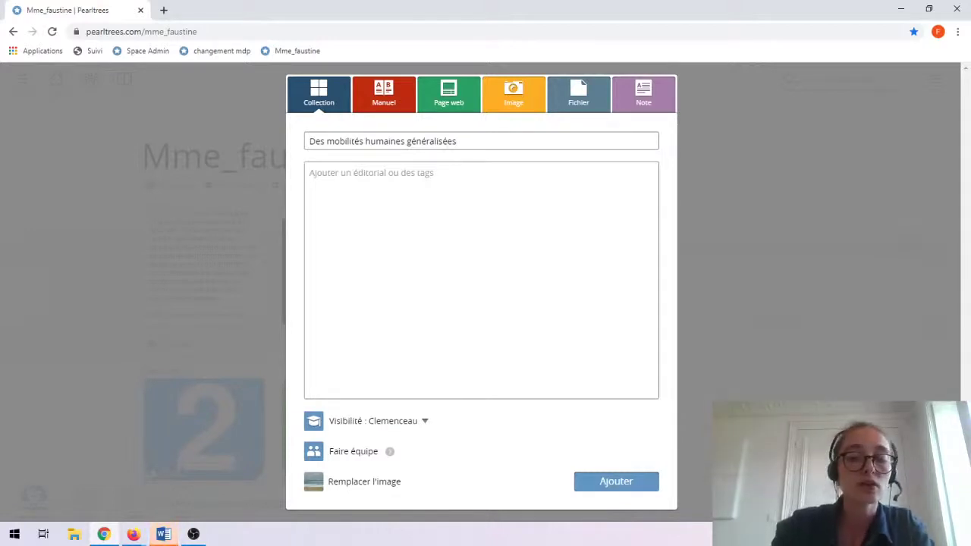
text(Séance )
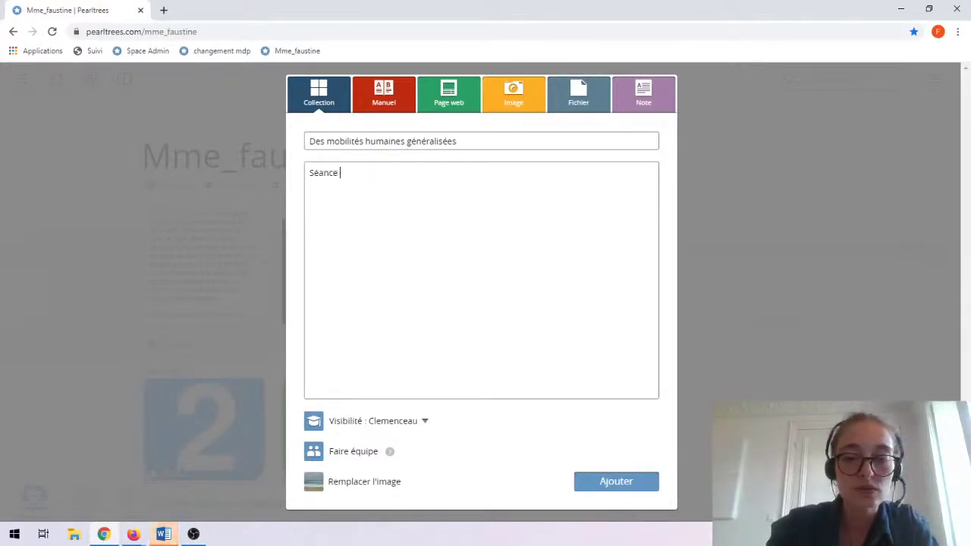
text(à travailler en)
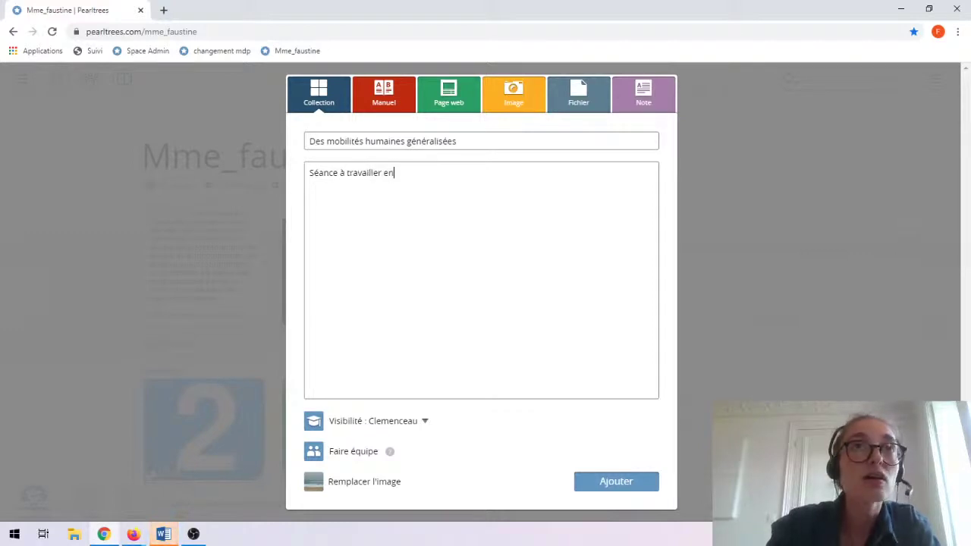
text( amont de la clas)
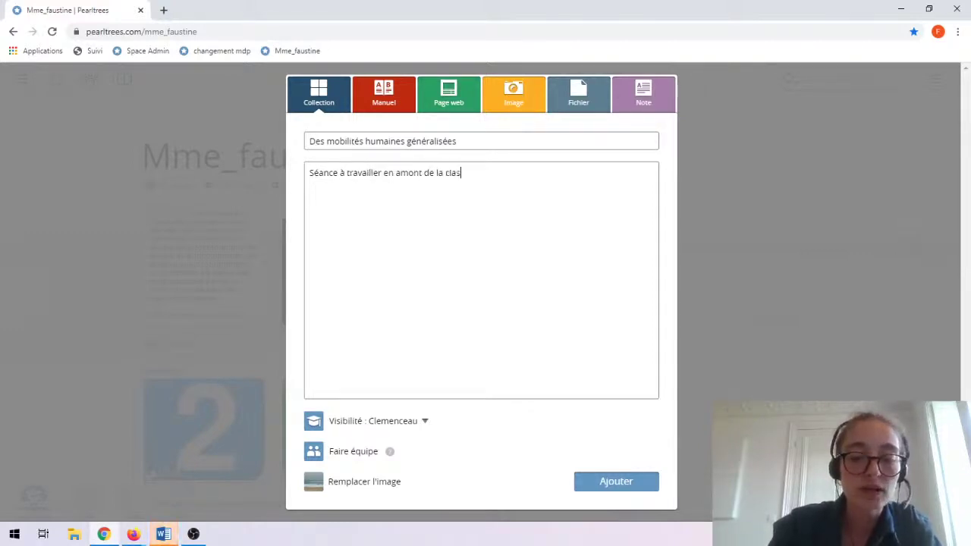
text(se virtuelle d)
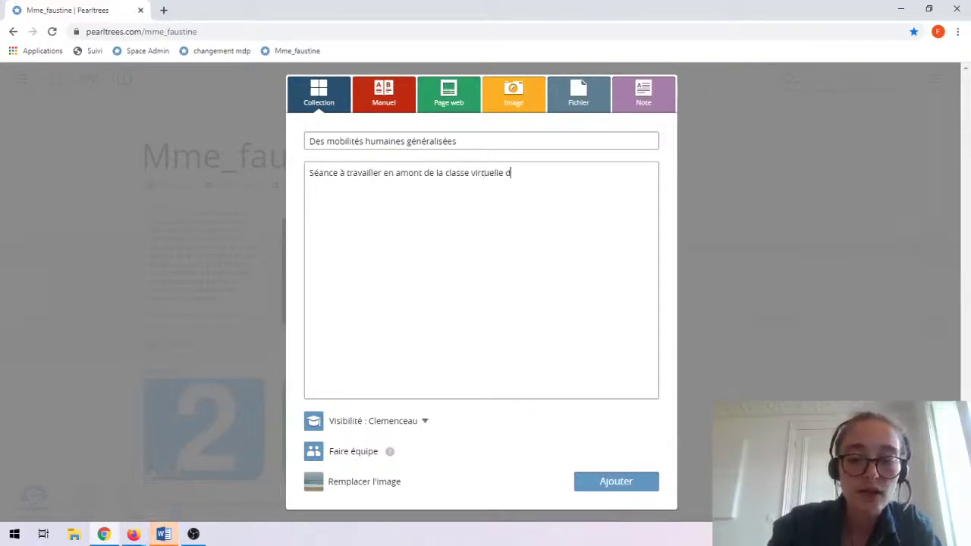
text(u 27 mai)
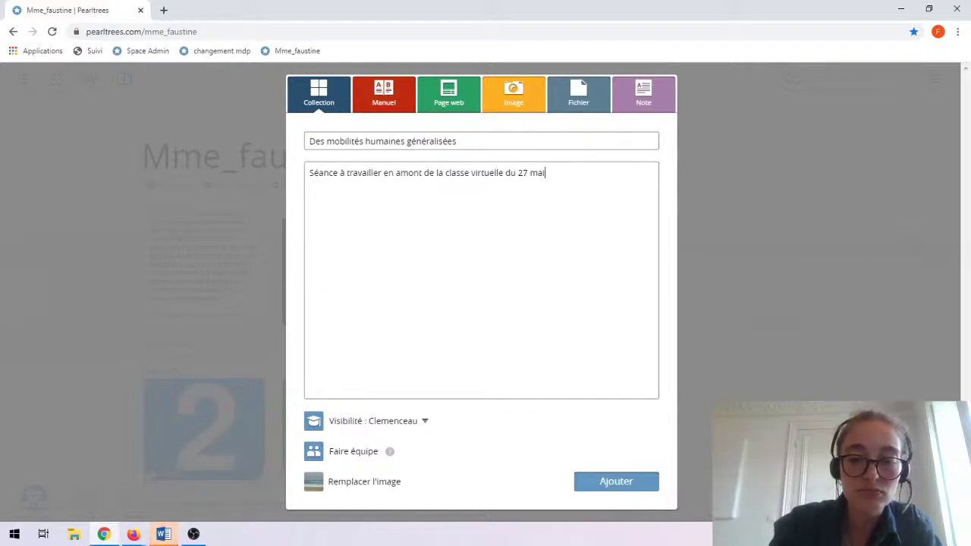
text(. Travail en )
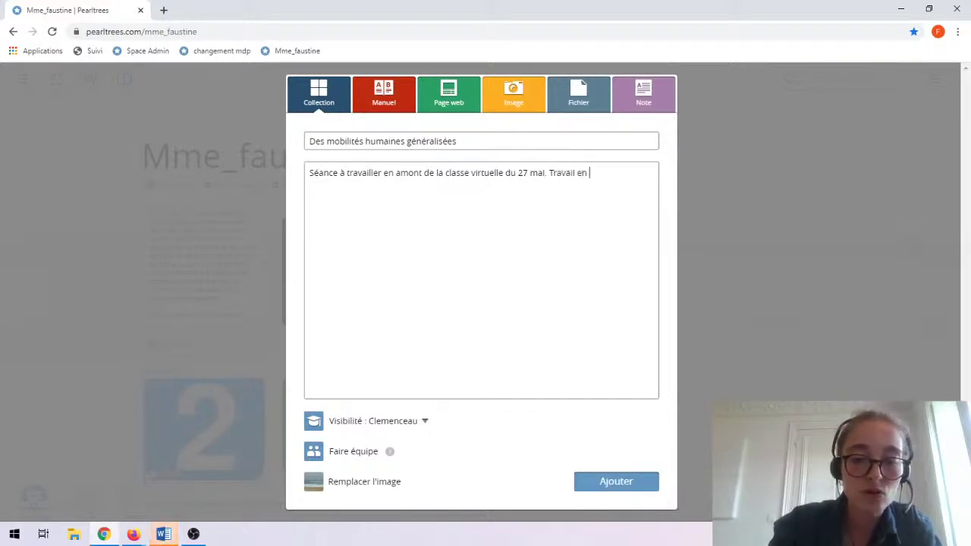
text(2h)
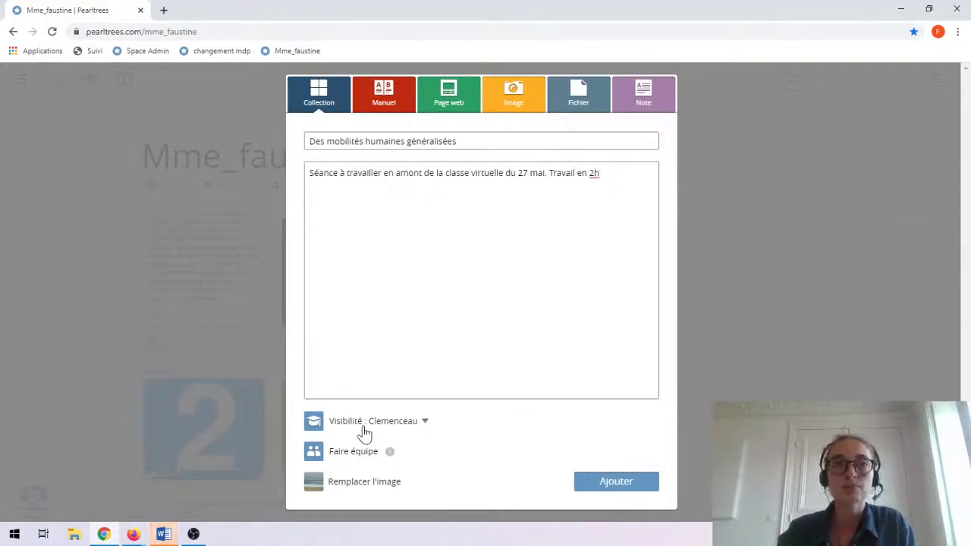
click(426, 422)
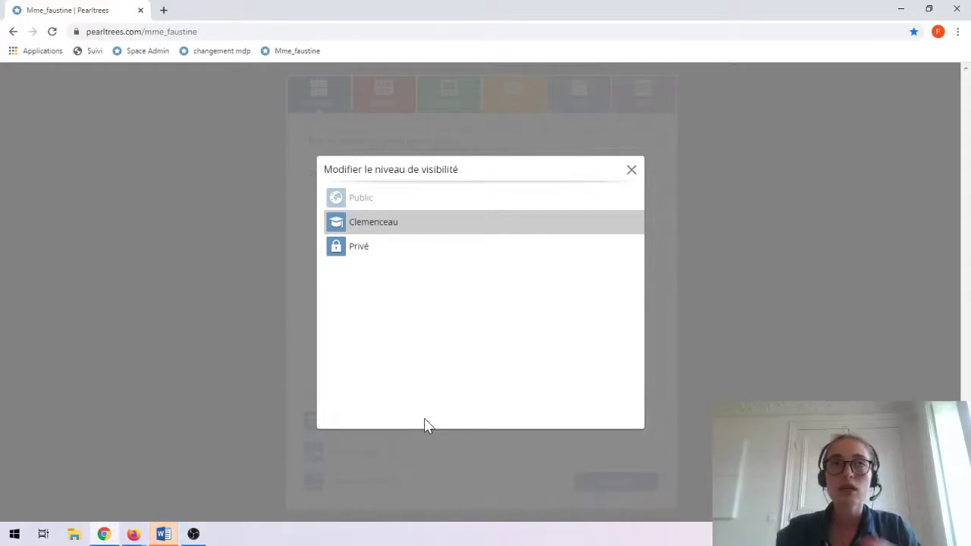
click(402, 254)
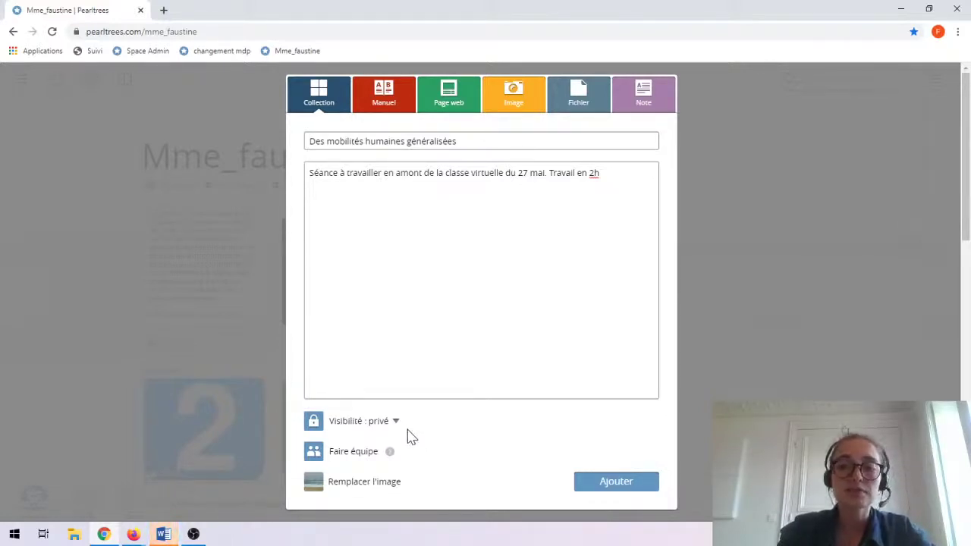
Step: Replace the collection's image with a blue-shaded world map found through a web search for "migration", and add the collection
click(372, 486)
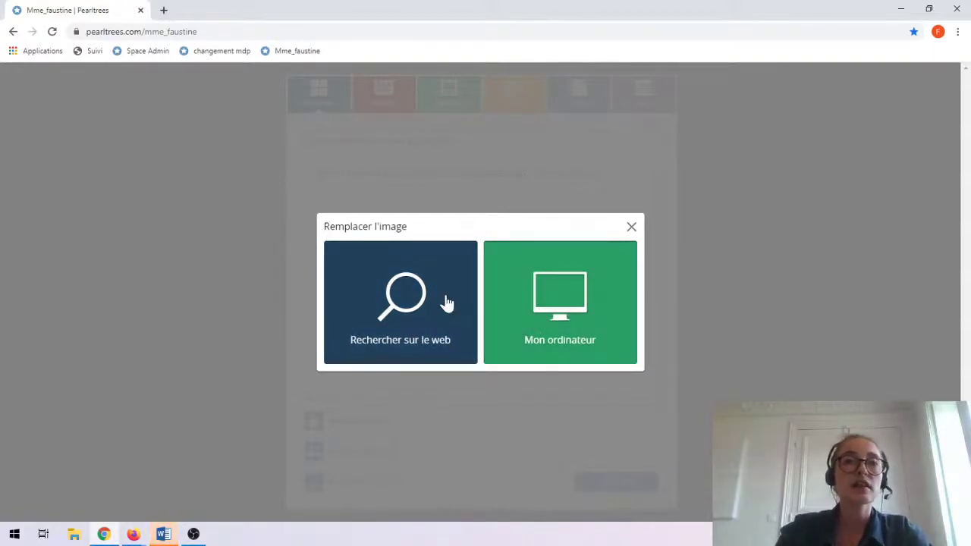
click(416, 308)
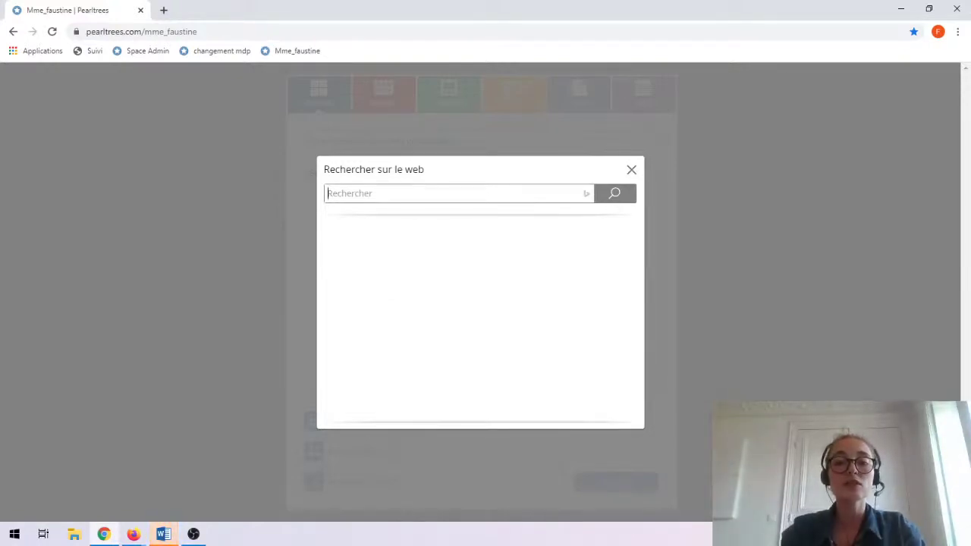
text(migration)
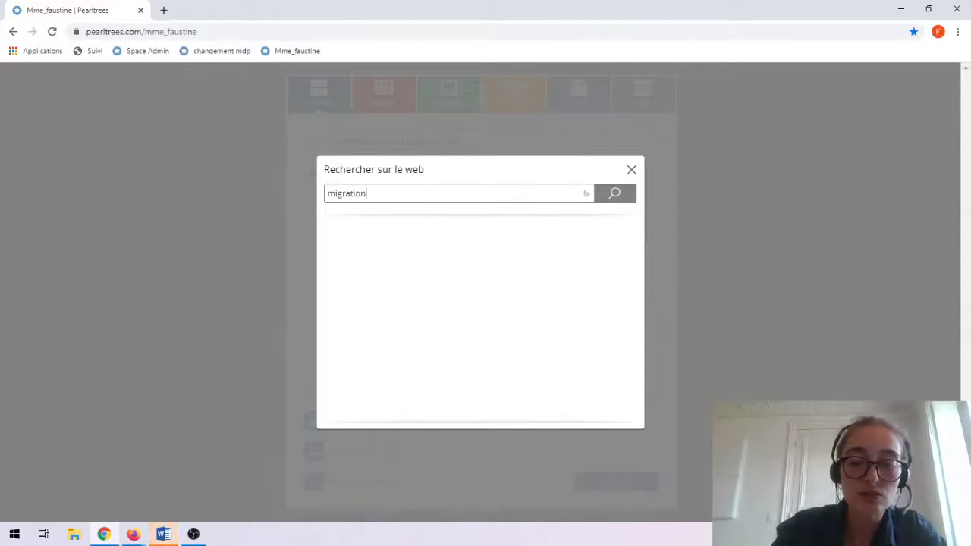
key(Return)
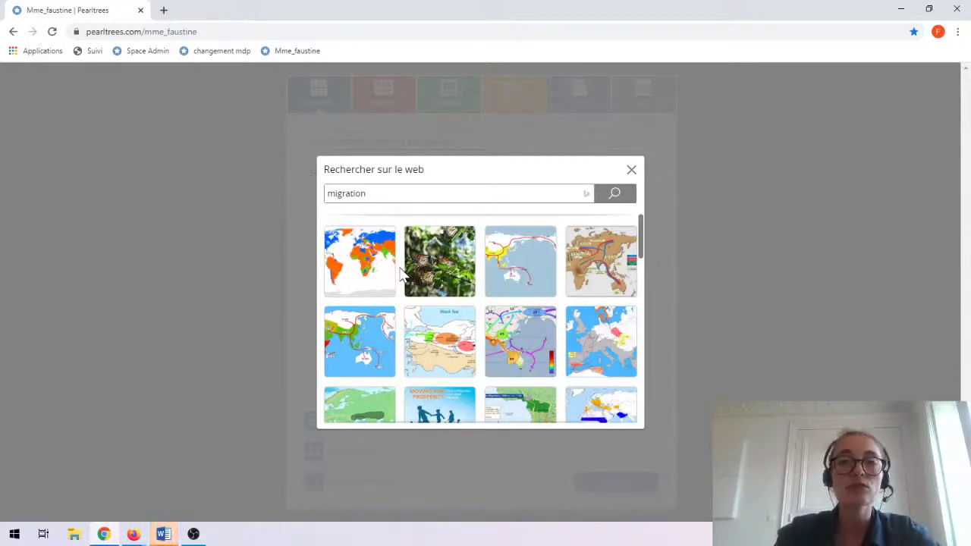
scroll(402, 277, down, 3)
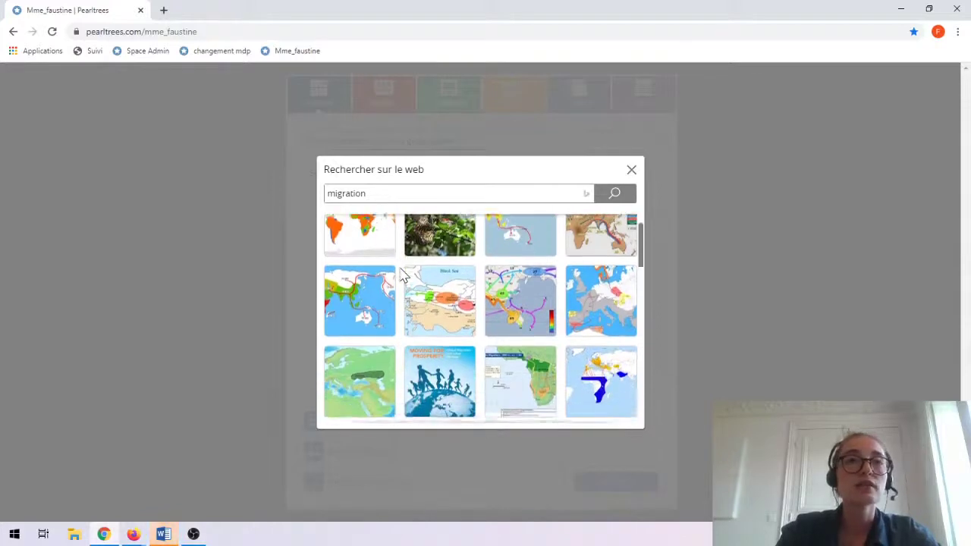
scroll(402, 276, down, 1)
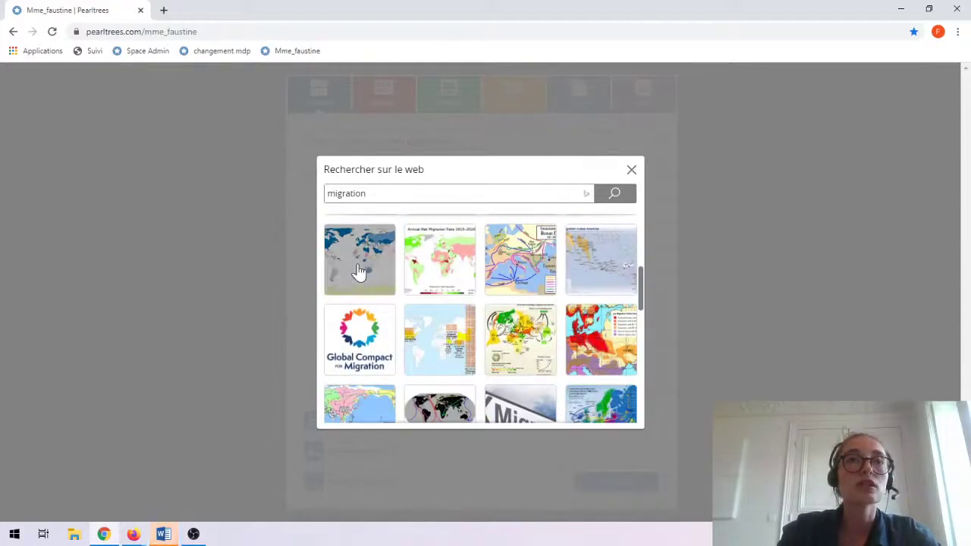
click(358, 264)
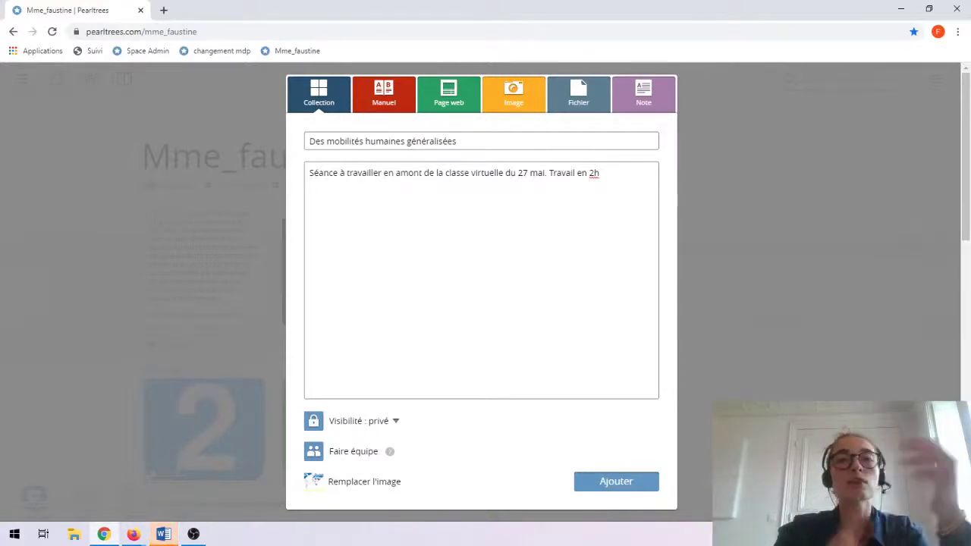
click(616, 482)
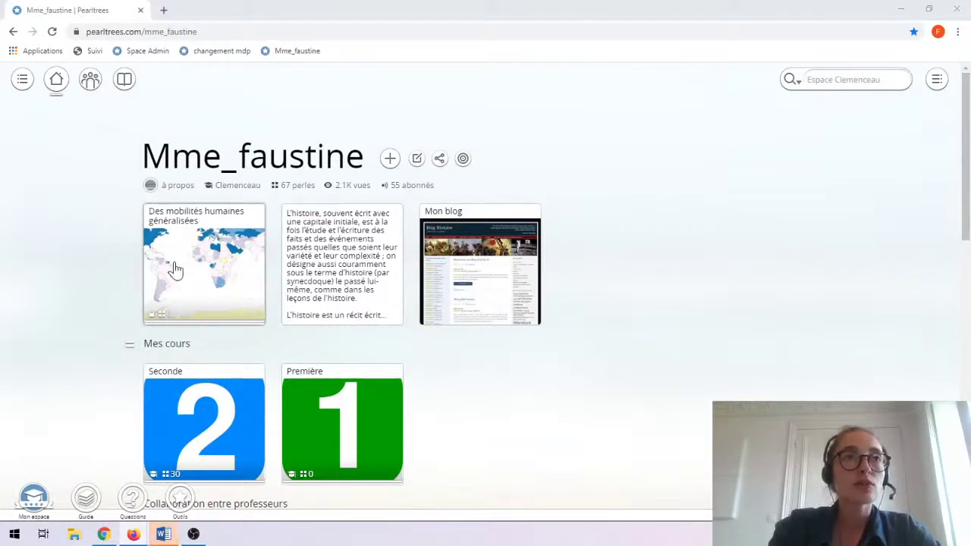
Step: Open the new collection and import the desktop folder "Mes cours" into it, using a reduced browser window that is maximized again after the import
mouse_move(192, 262)
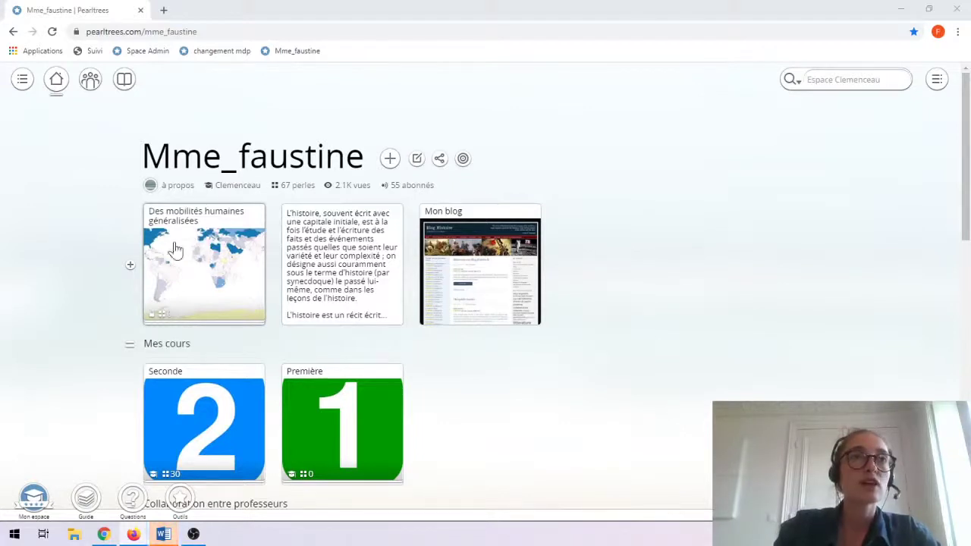
click(207, 255)
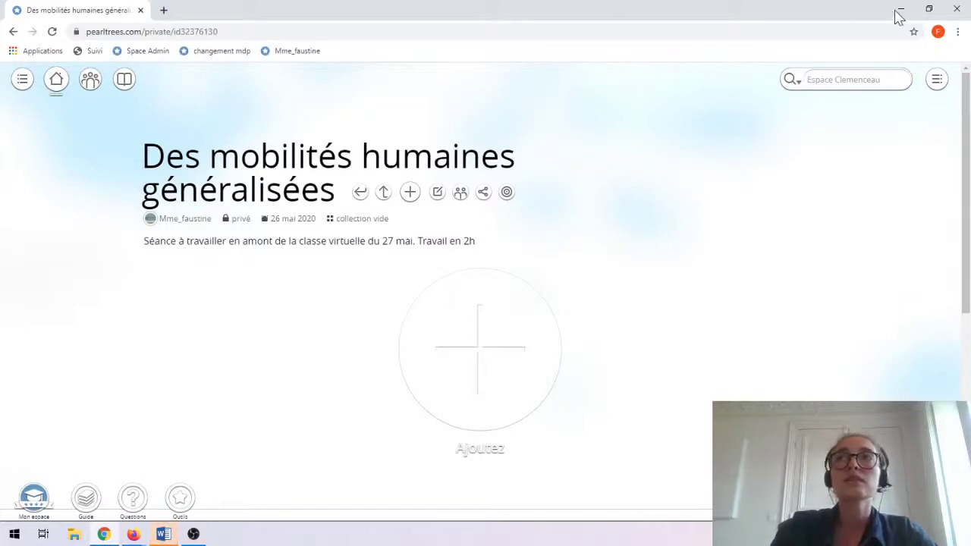
click(929, 9)
drag(528, 54, 597, 52)
drag(51, 211, 111, 213)
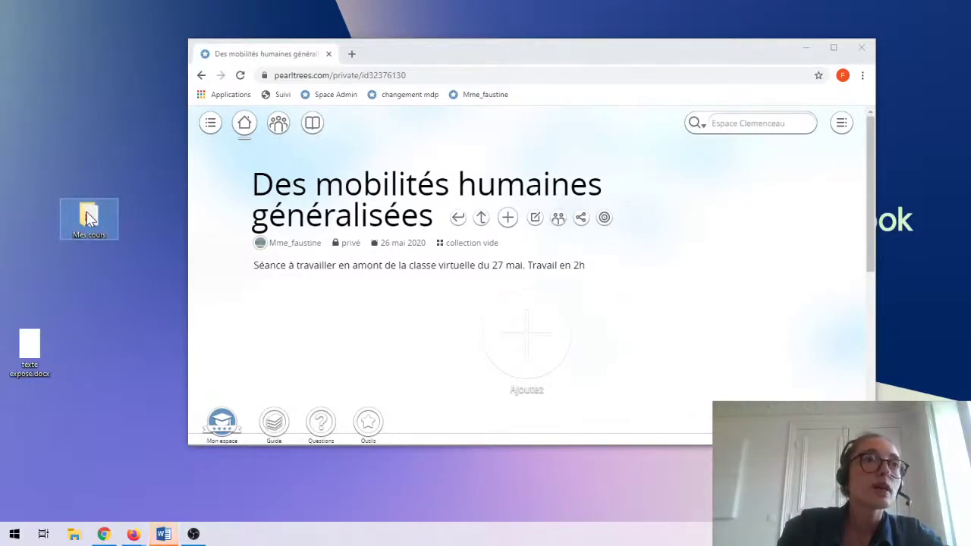
drag(89, 219, 496, 361)
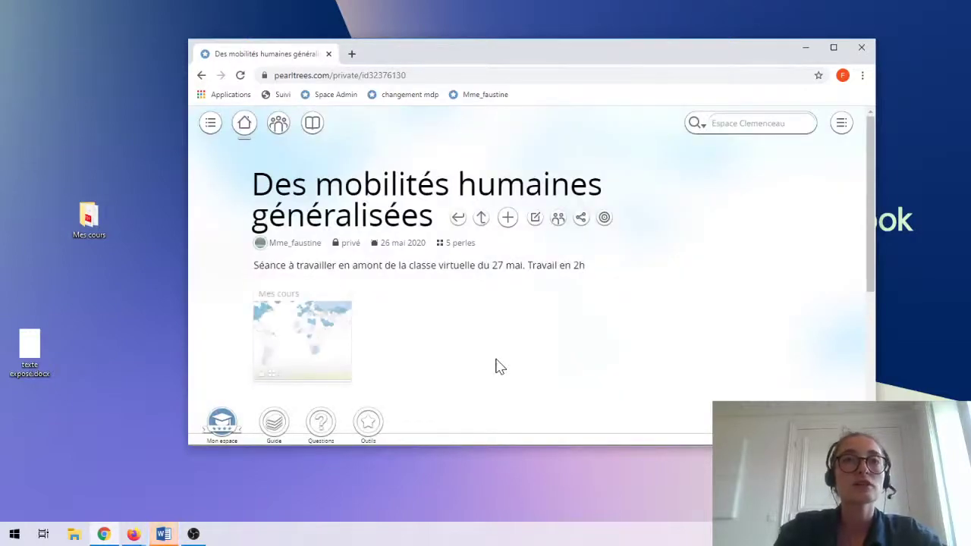
click(834, 49)
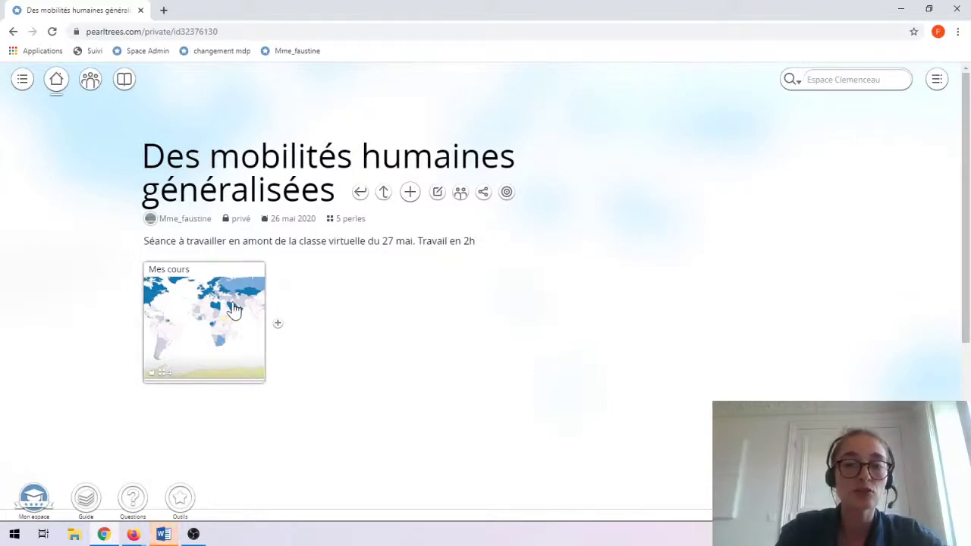
Step: Look through the imported "Mes cours" collection and its "Vidéos" sub-collection, and return to "Mes cours"
click(213, 320)
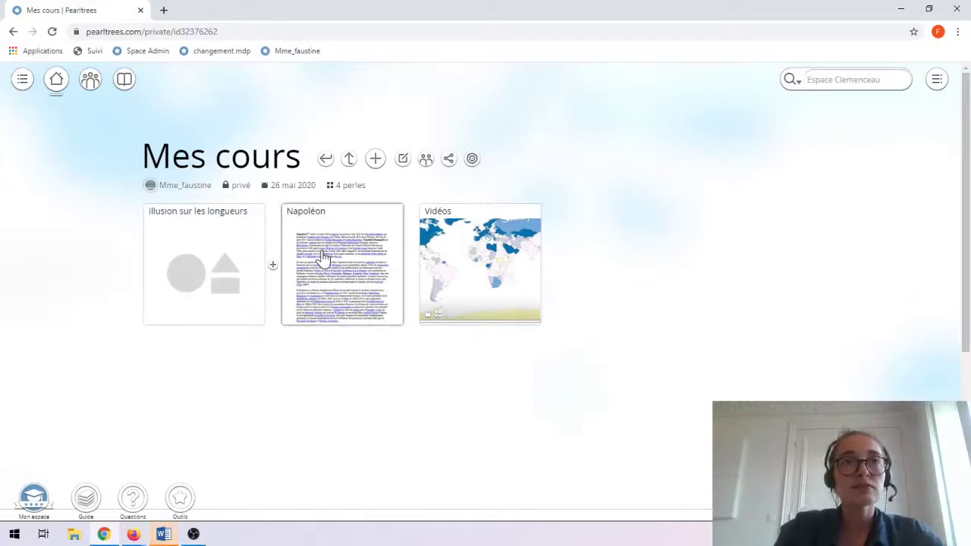
click(482, 258)
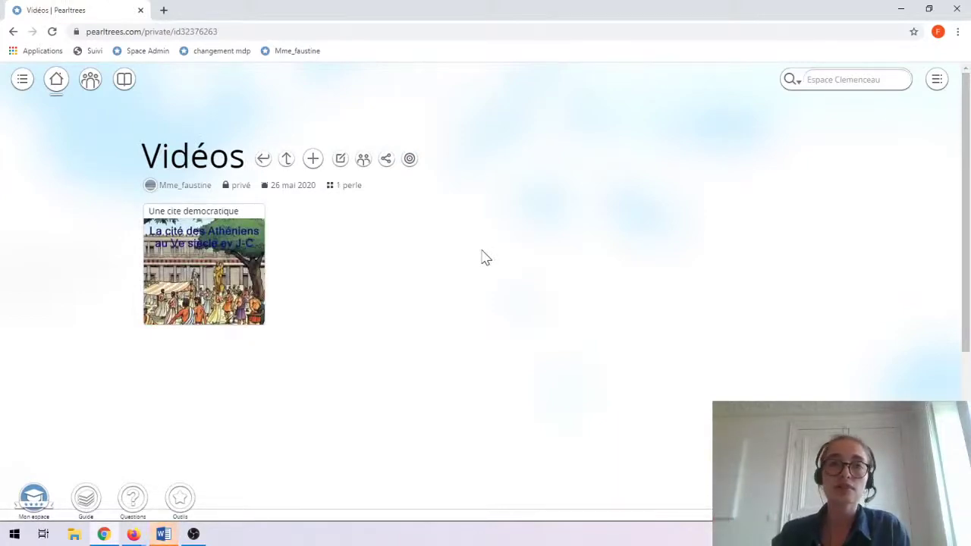
click(262, 160)
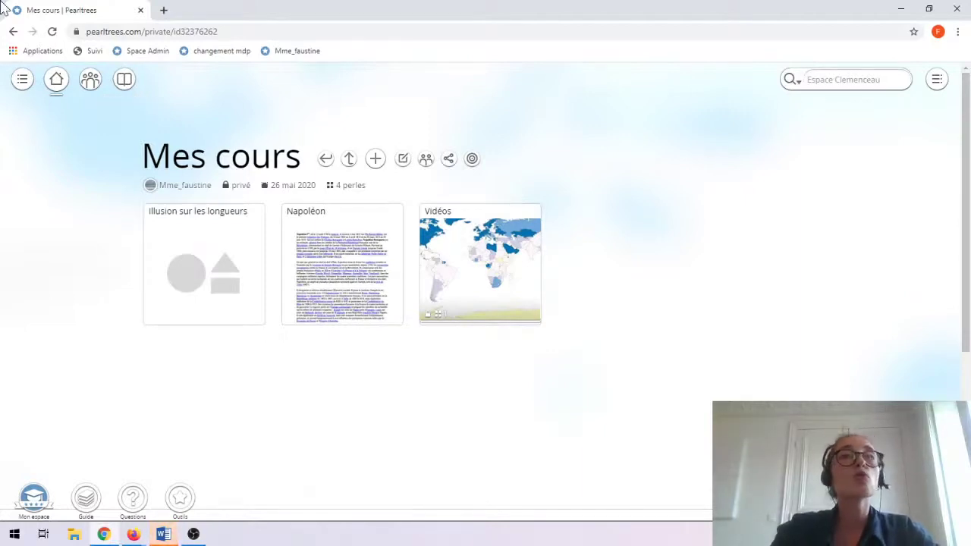
Step: Open the Géographie 2de textbook from the Nathan lycée manuals
click(124, 85)
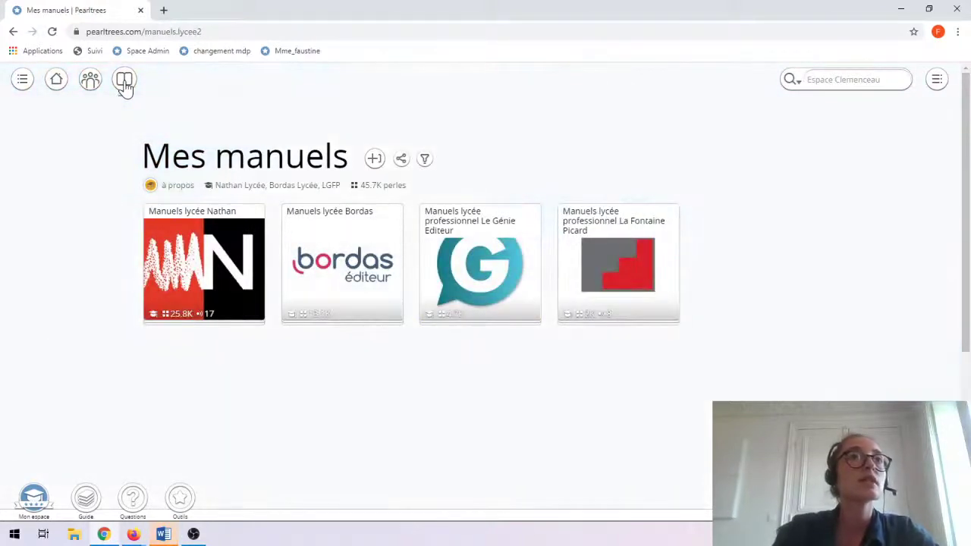
click(190, 260)
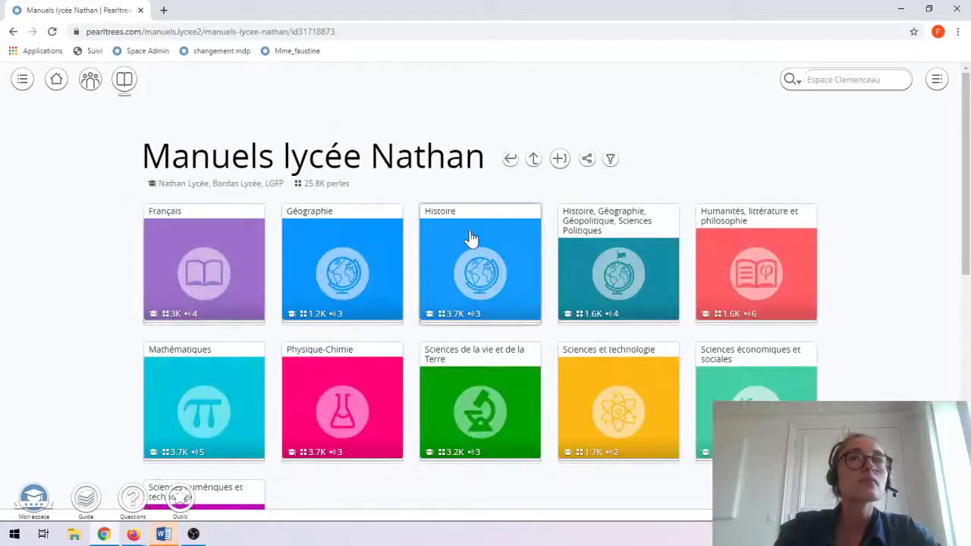
click(339, 261)
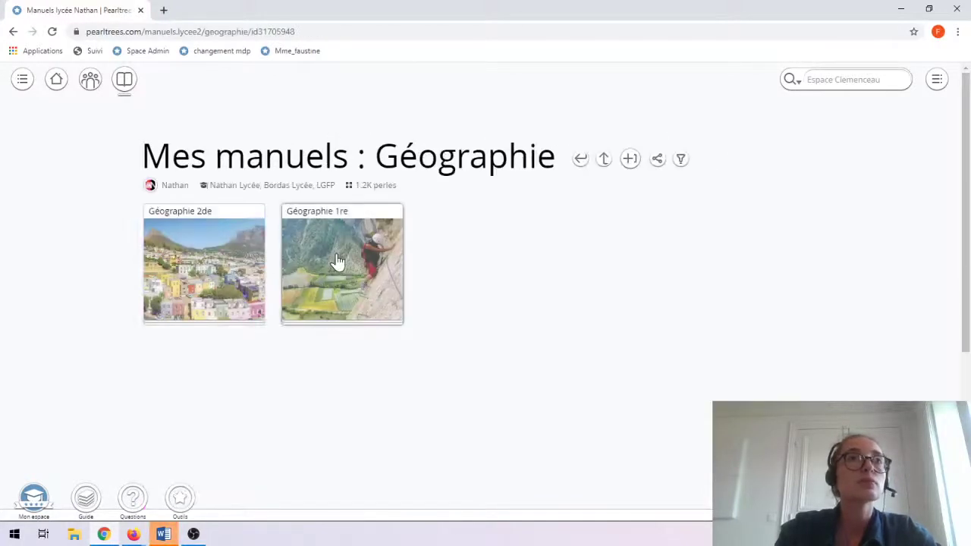
click(228, 256)
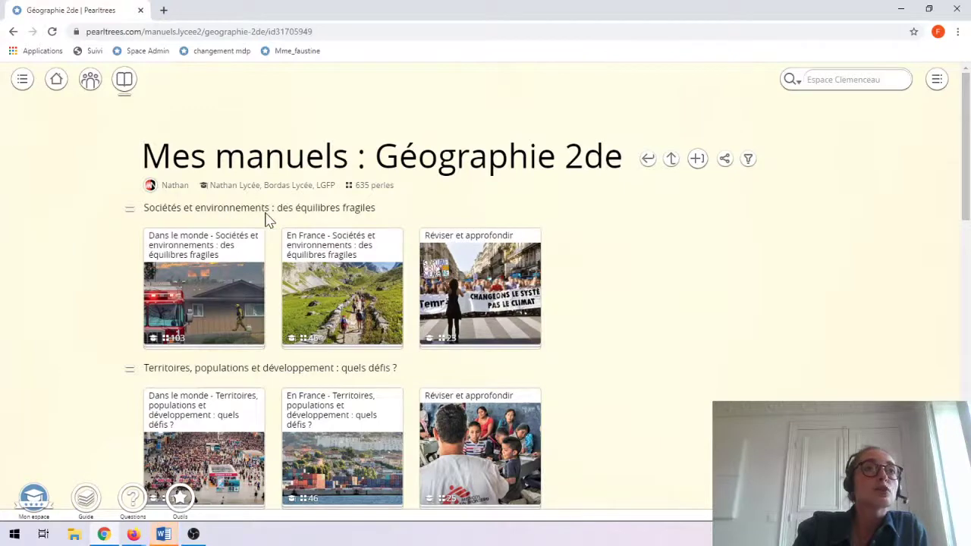
Step: In the chapter "Dans le monde - Des mobilités généralisées", open the "Carte - Les migrations internationales" collection
scroll(114, 356, down, 3)
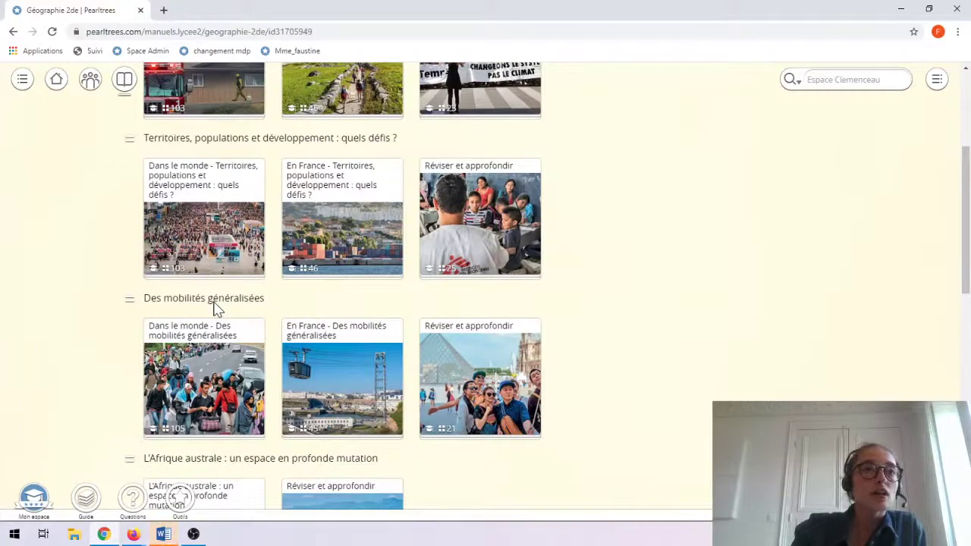
scroll(216, 309, down, 1)
click(204, 350)
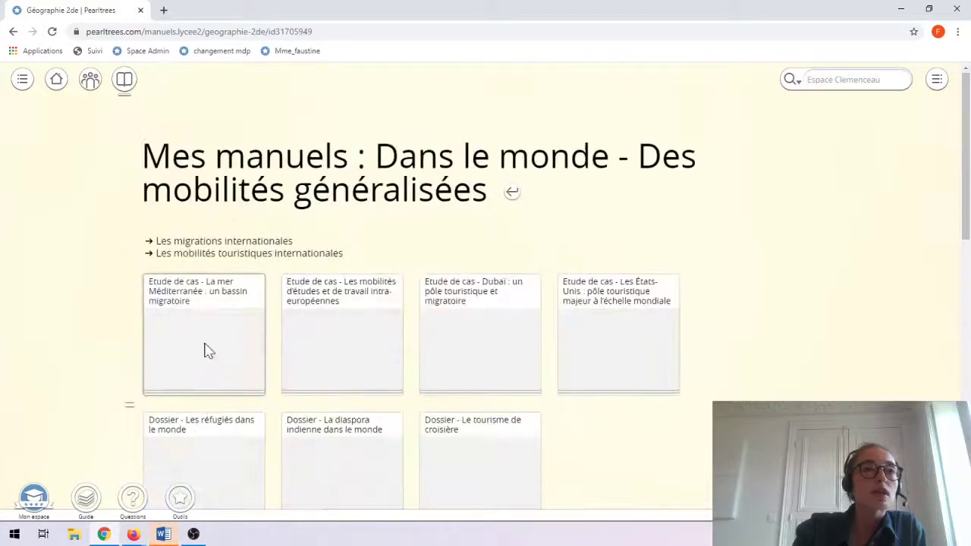
scroll(131, 304, down, 1)
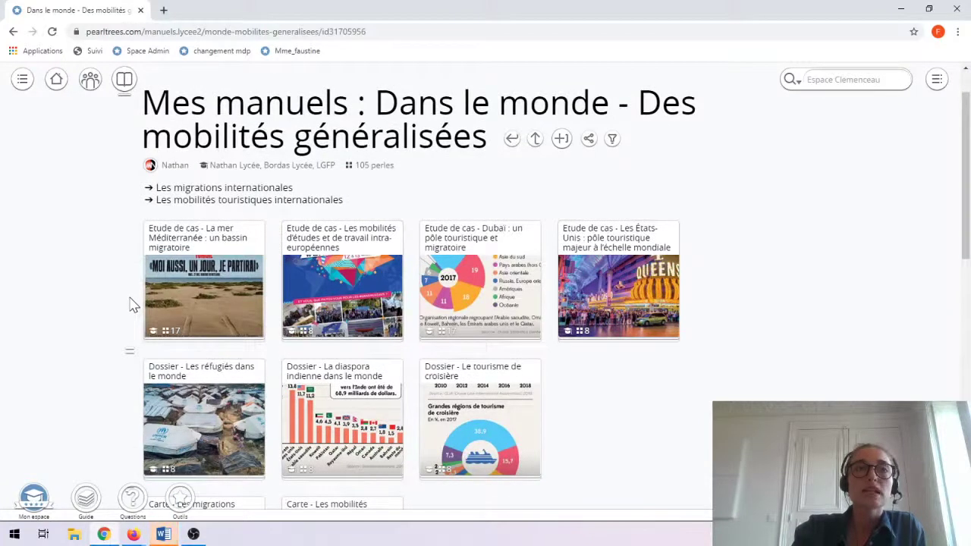
scroll(131, 304, down, 3)
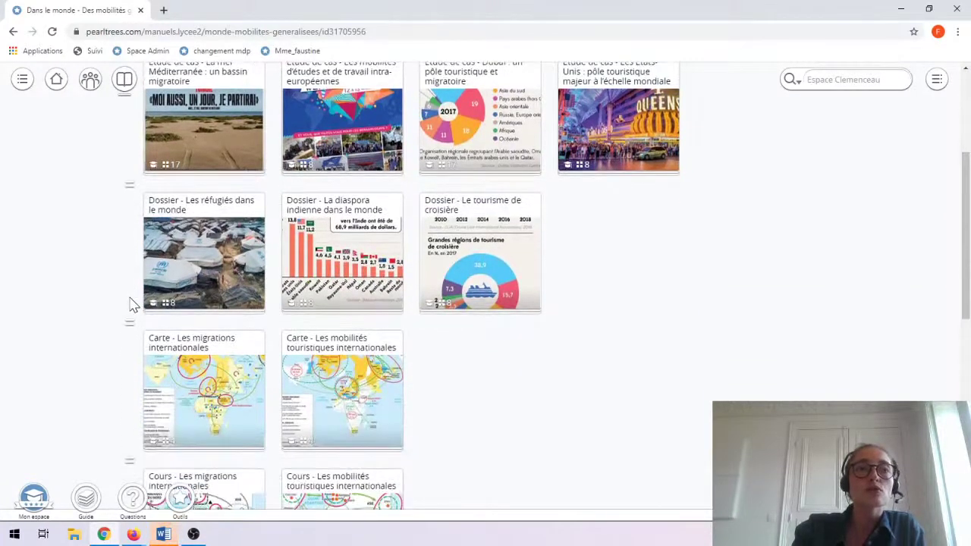
scroll(130, 304, down, 1)
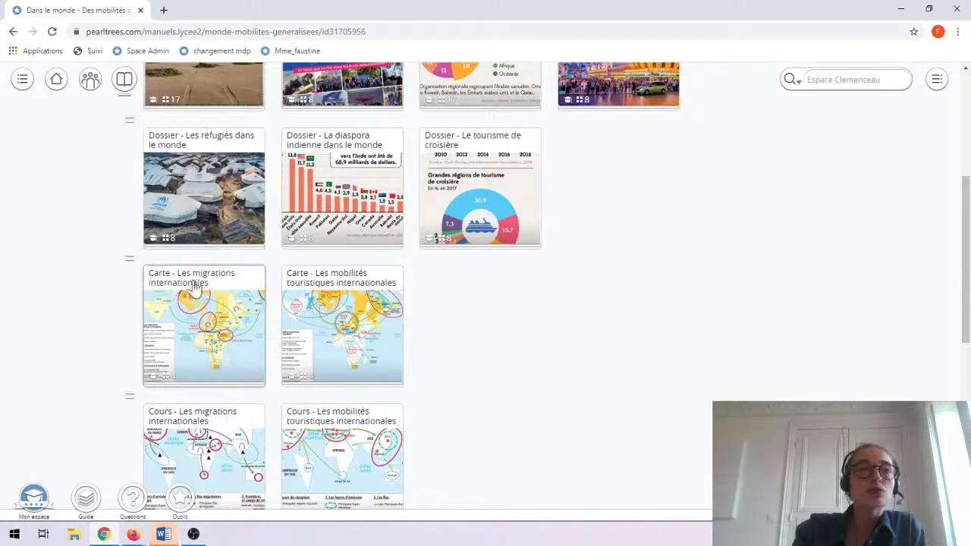
click(204, 305)
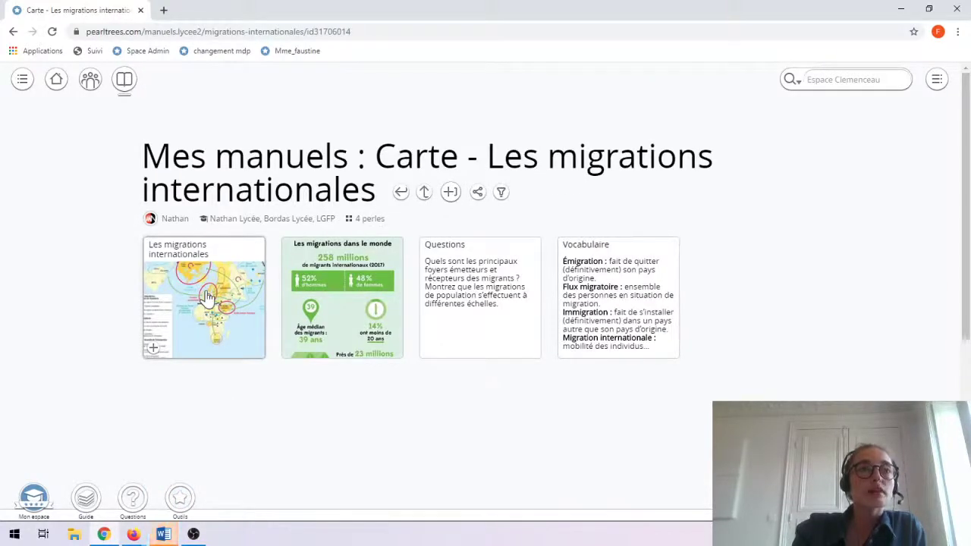
Step: View the full "Les migrations internationales" map with its legend, and close it
click(205, 299)
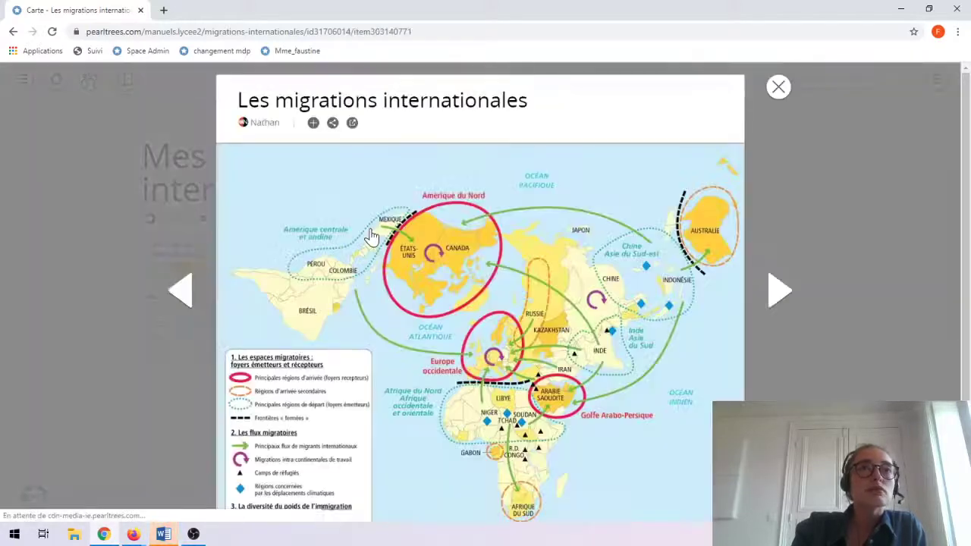
scroll(413, 321, down, 1)
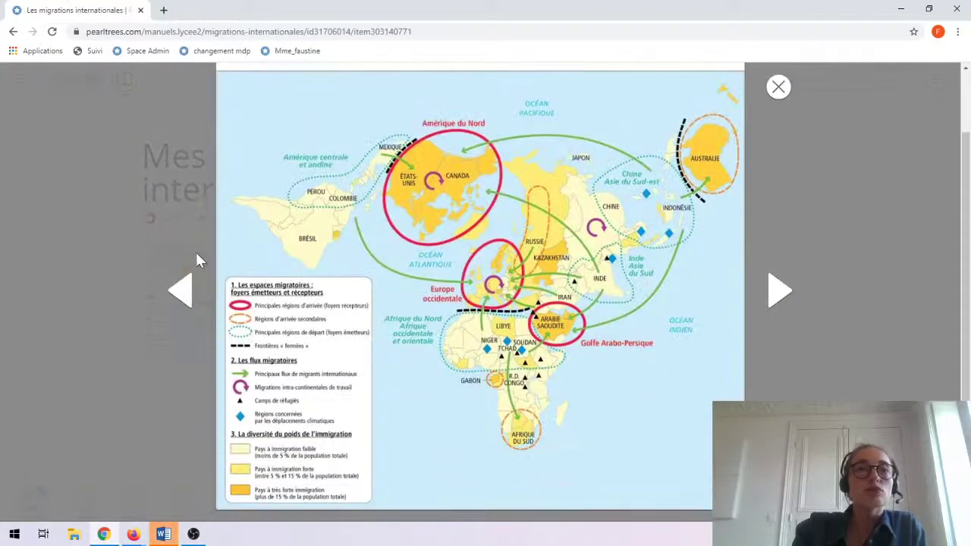
click(123, 246)
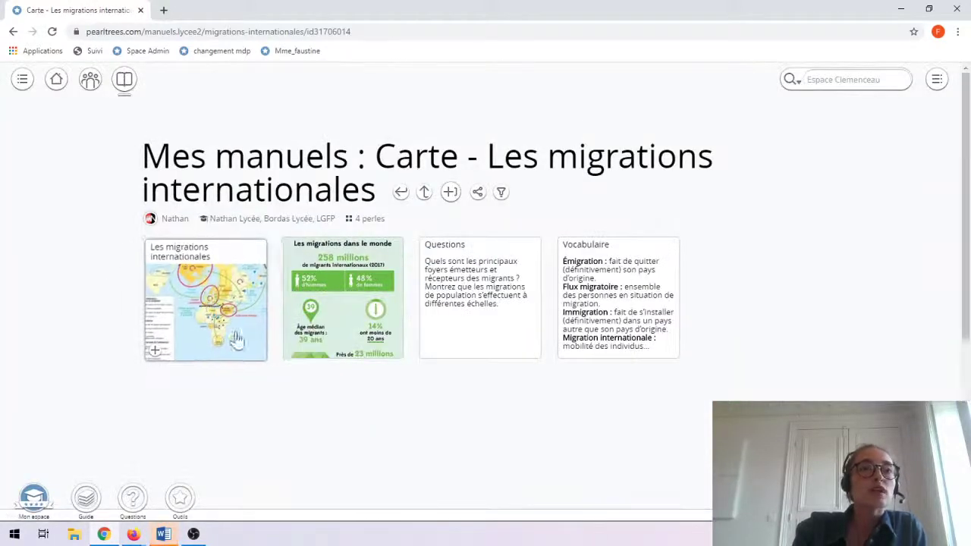
Step: Copy the "Les migrations internationales" map from the textbook into the "Des mobilités humaines généralisées" collection, beside "Mes cours"
drag(238, 339, 282, 511)
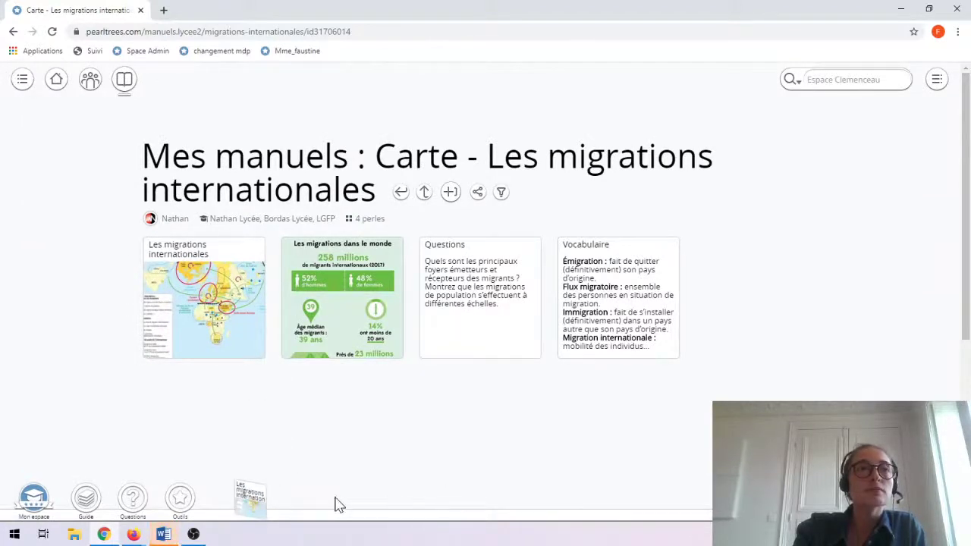
click(55, 82)
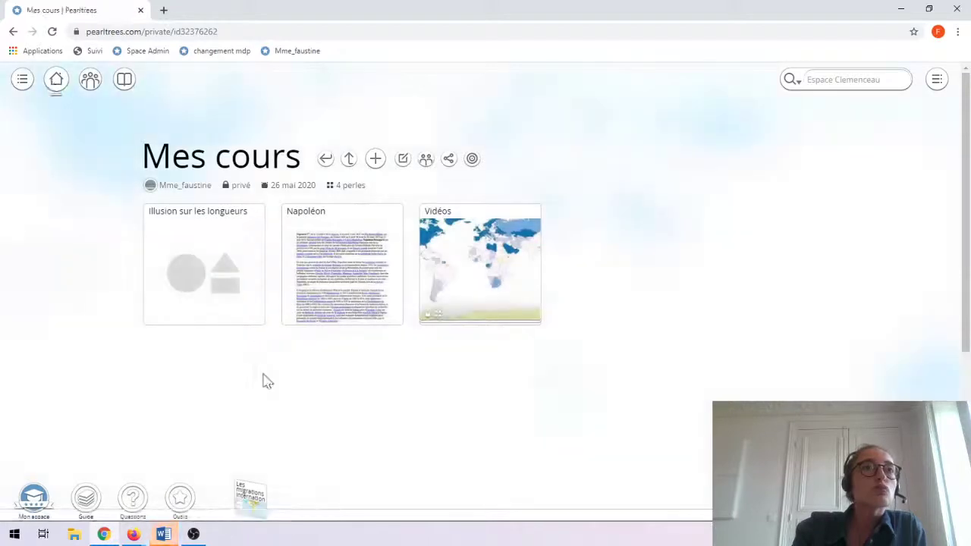
click(327, 159)
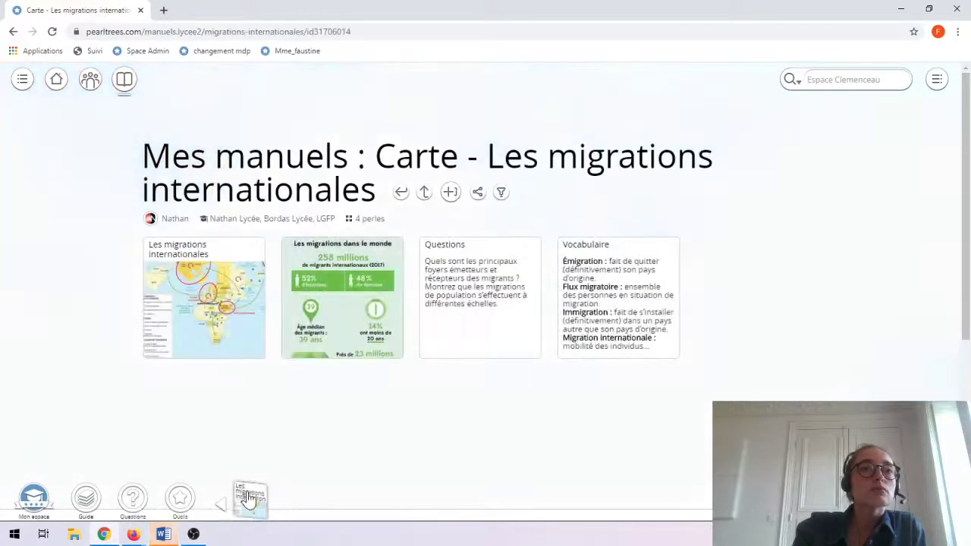
click(50, 81)
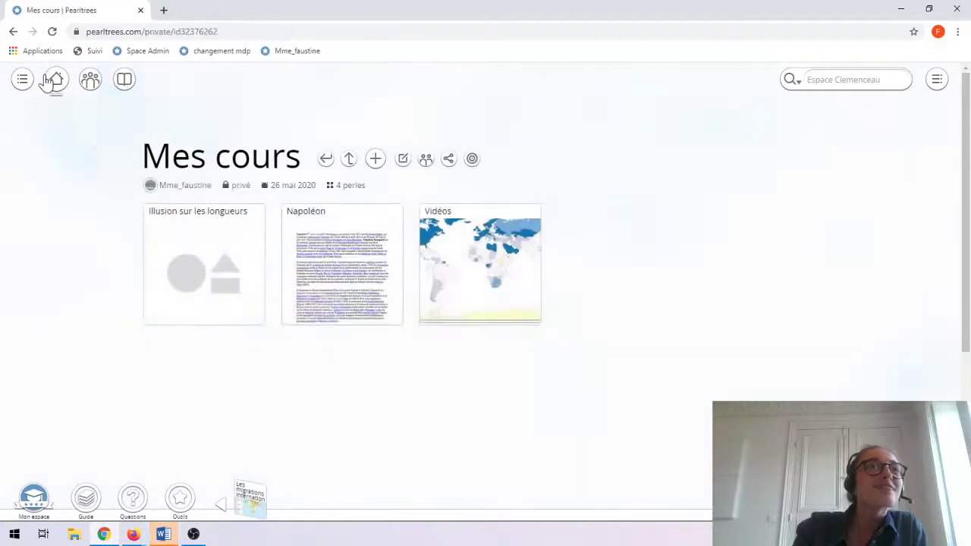
click(349, 159)
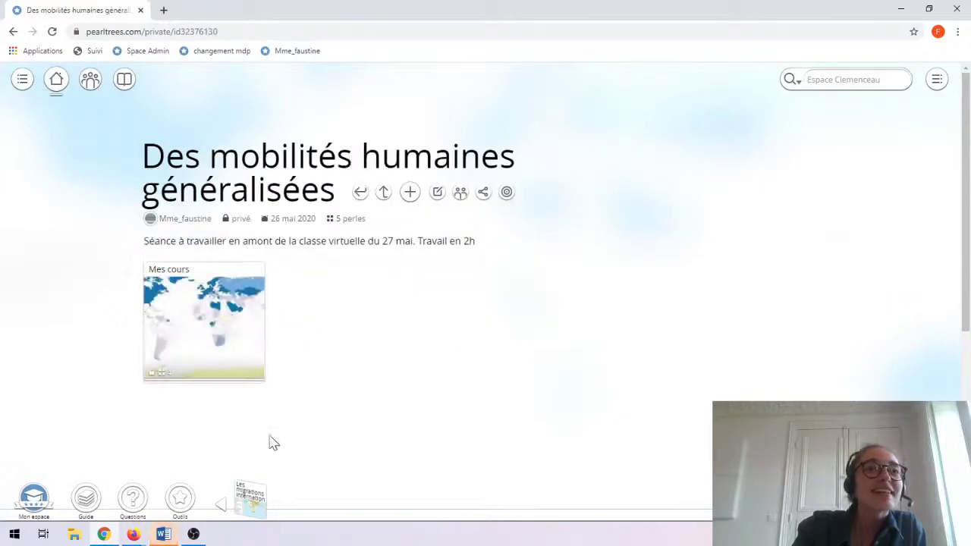
drag(250, 494, 334, 291)
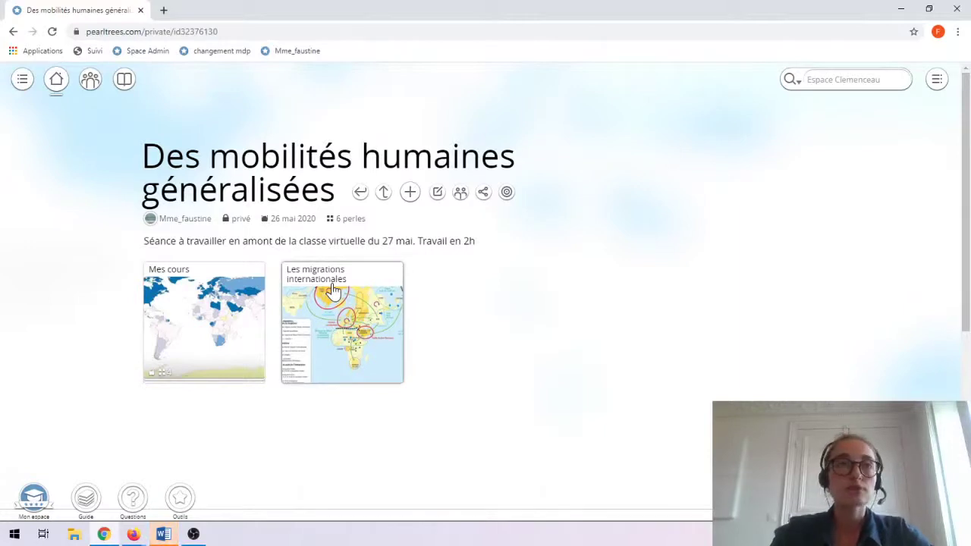
Step: Start a new note in the "Des mobilités humaines généralisées" collection and title it "Exercice 1"
click(410, 195)
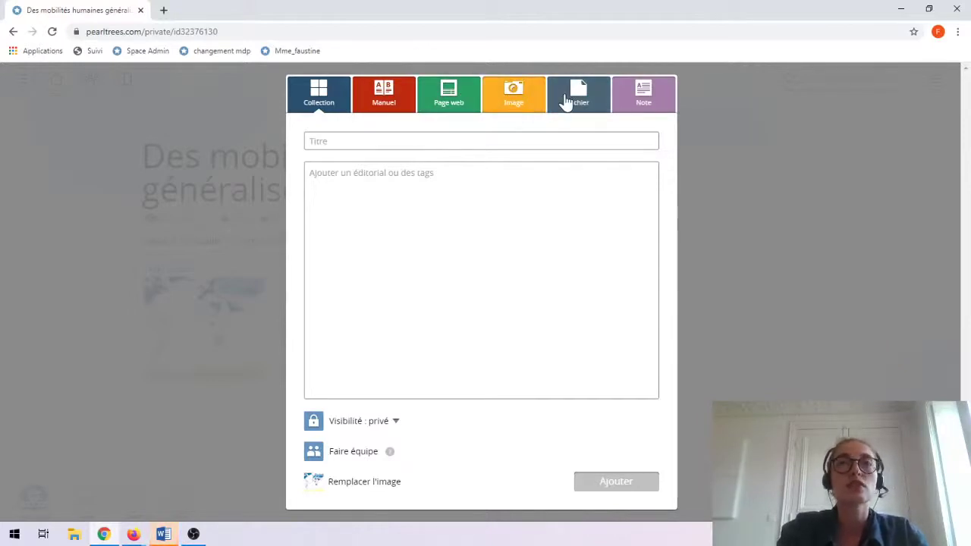
click(644, 103)
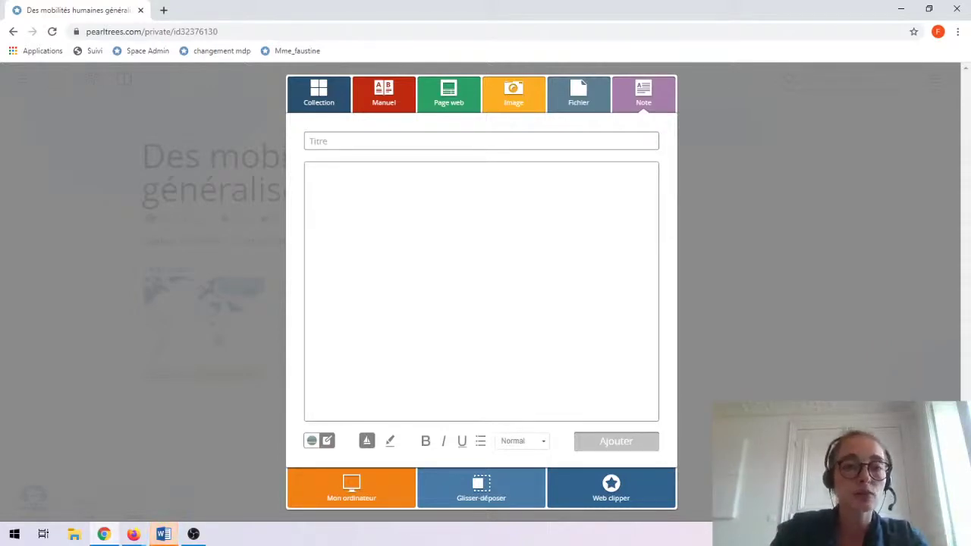
click(161, 538)
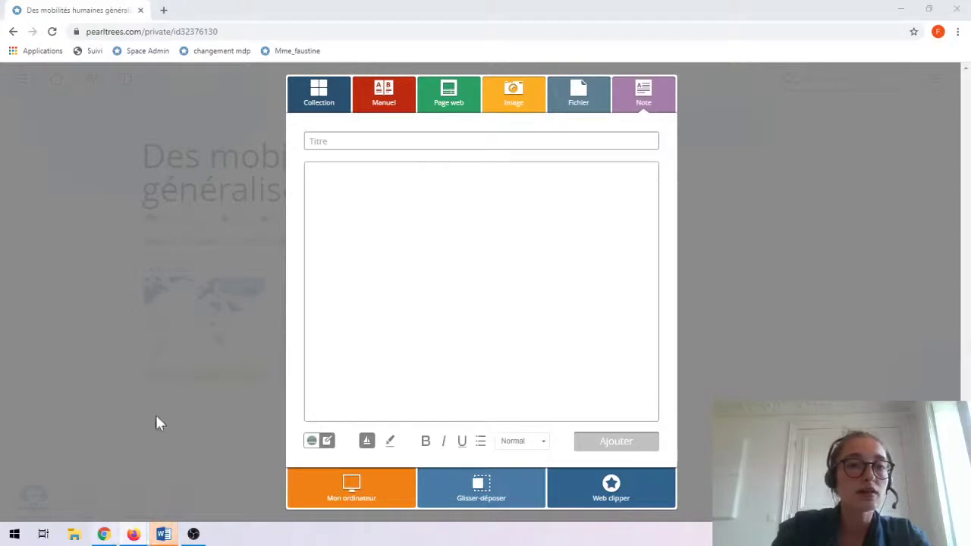
click(311, 142)
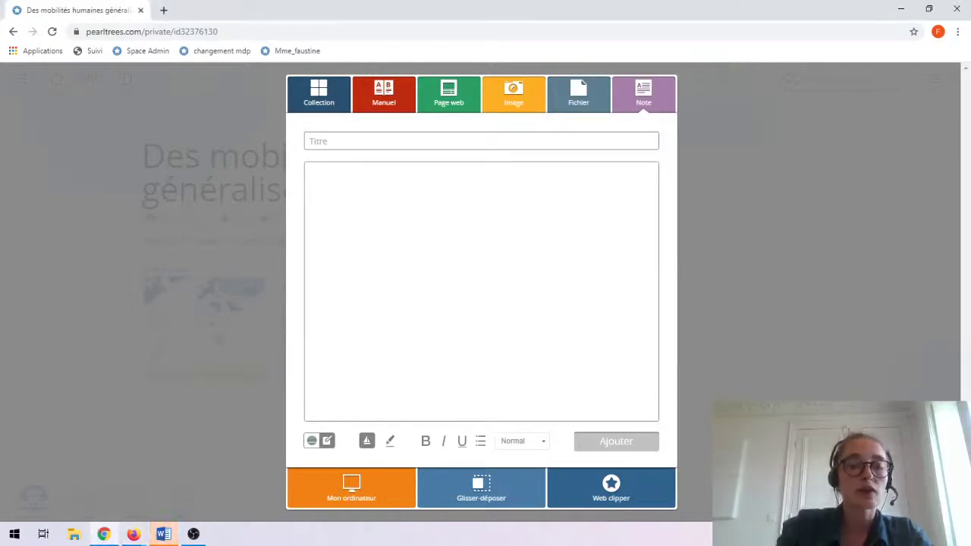
text(Exercic)
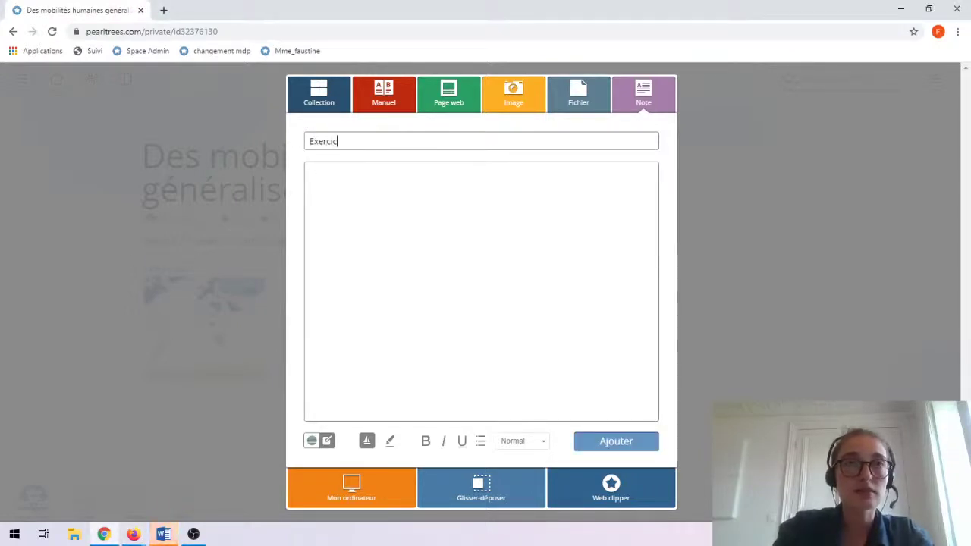
text(e 1)
Step: Write "Quels facteurs déclenchent la migration ?" as the note's text, add the note to the collection, and view it briefly
click(360, 170)
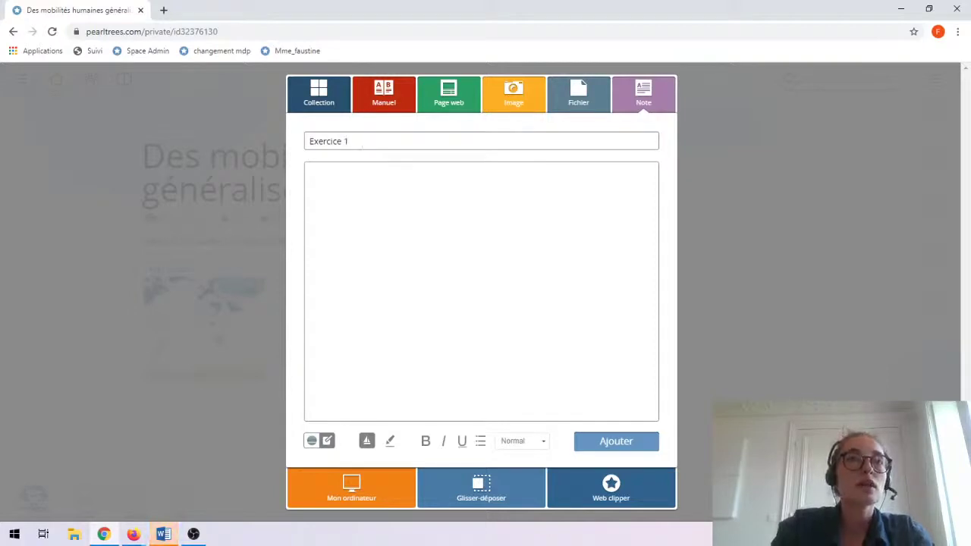
text(Que)
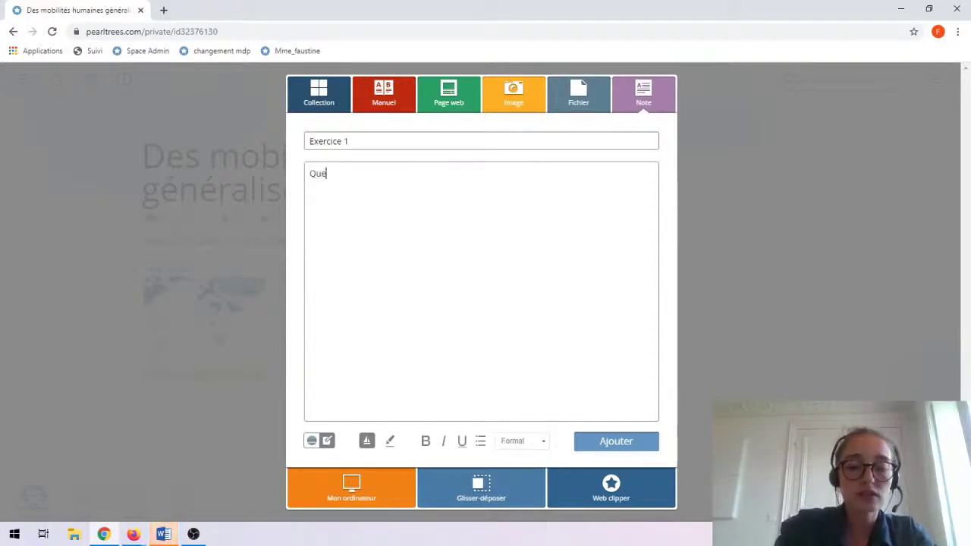
text(ls facteurs déc)
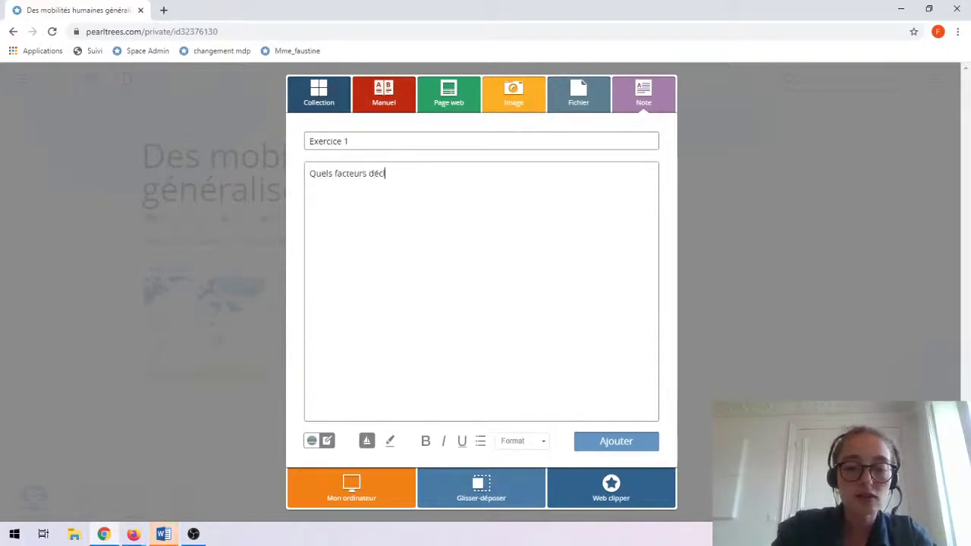
text(lenchent la migration ?)
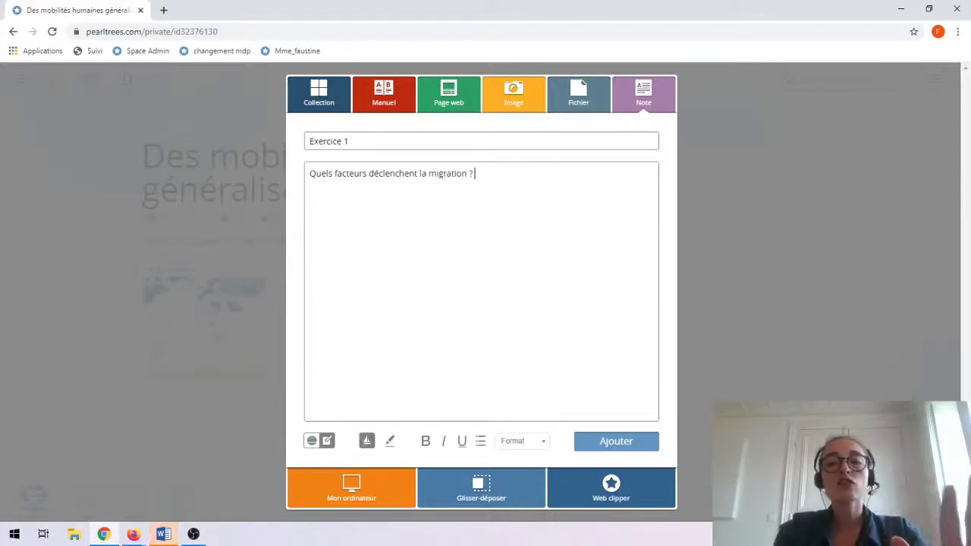
click(628, 448)
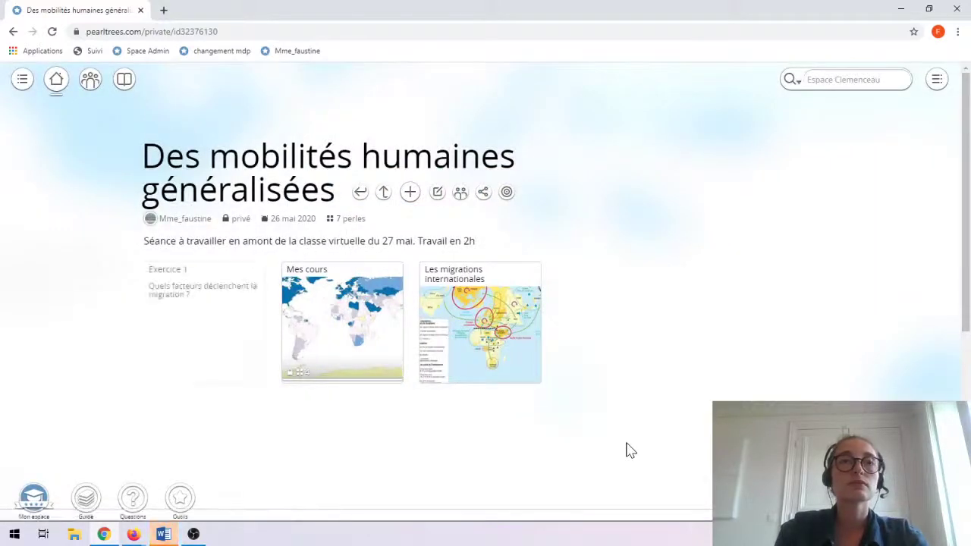
click(204, 327)
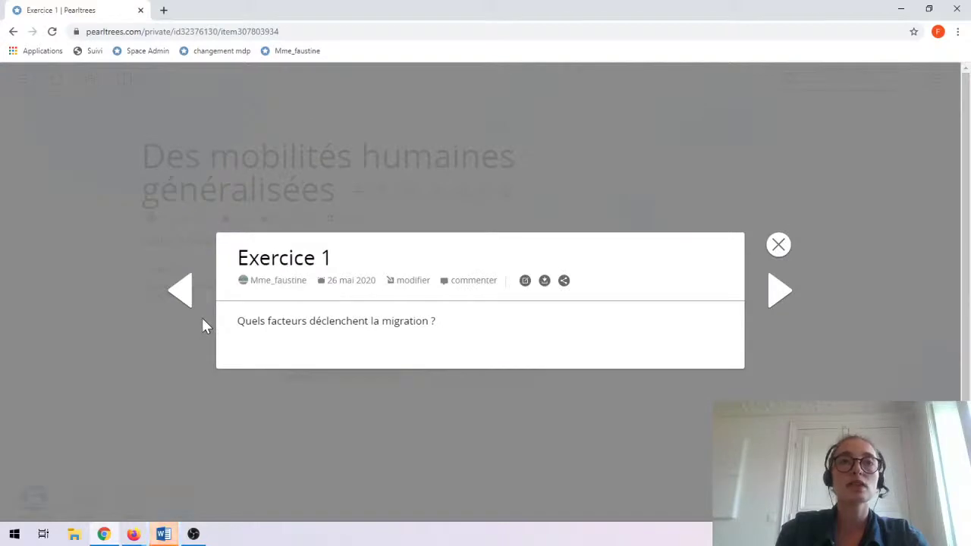
click(334, 408)
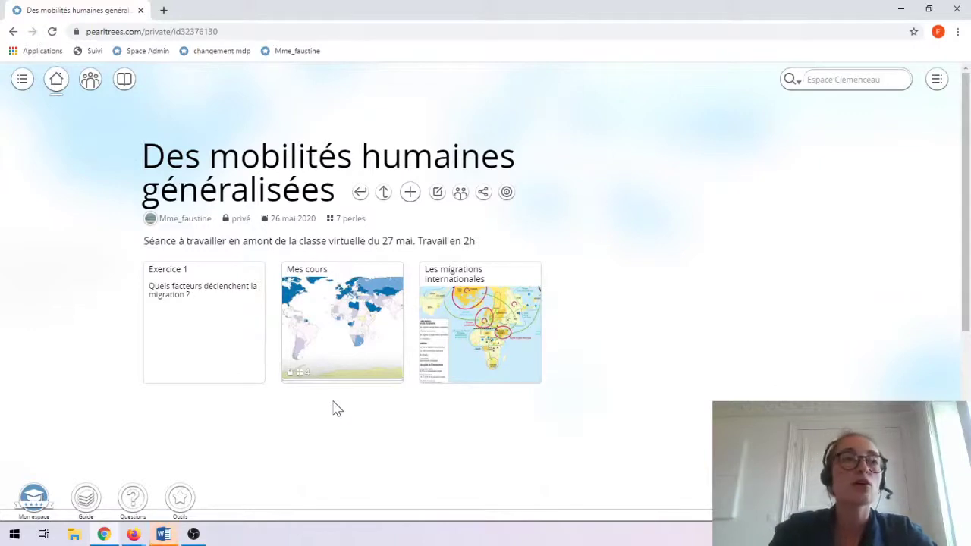
Step: Install the Pearltrees Extension web clipper in Chrome from the collection's tools, and return to the "Des mobilités humaines généralisées" collection
click(181, 502)
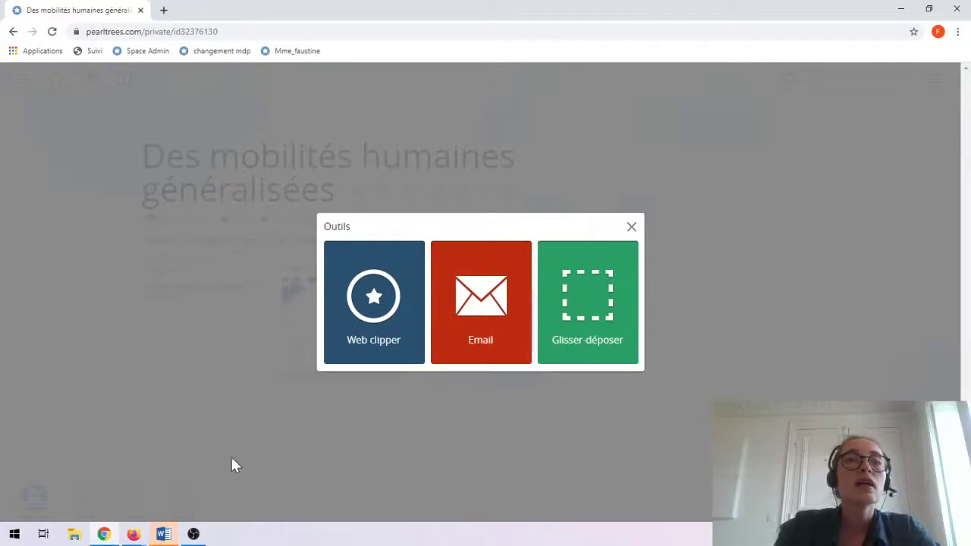
click(373, 296)
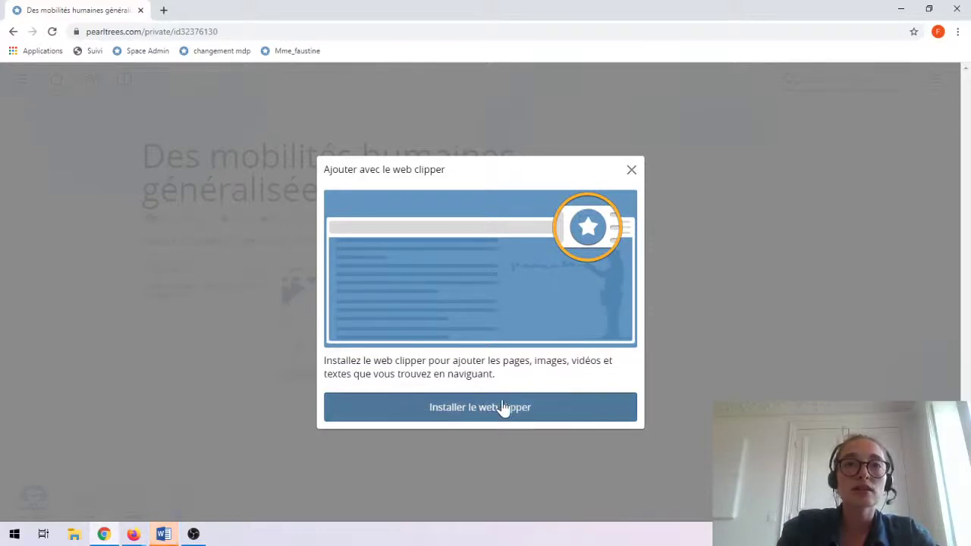
click(533, 409)
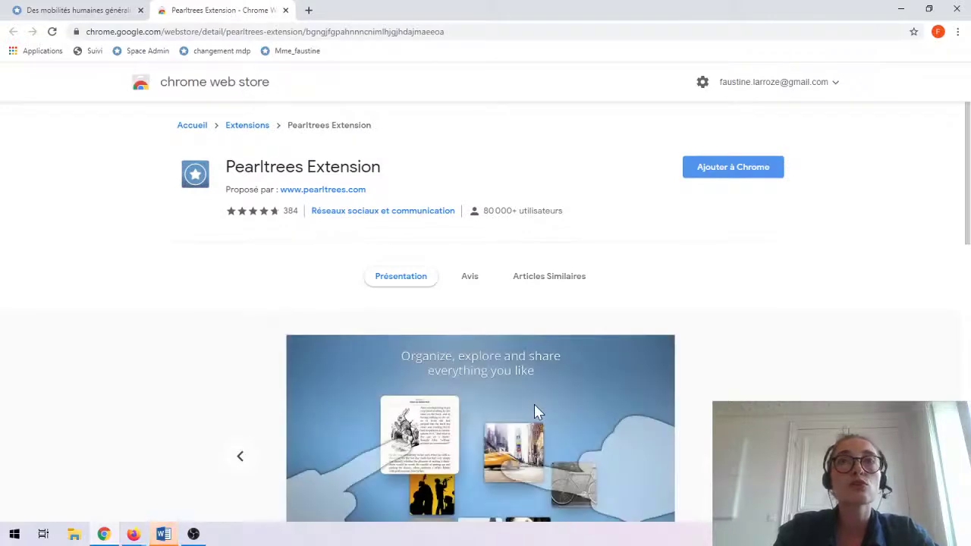
click(730, 175)
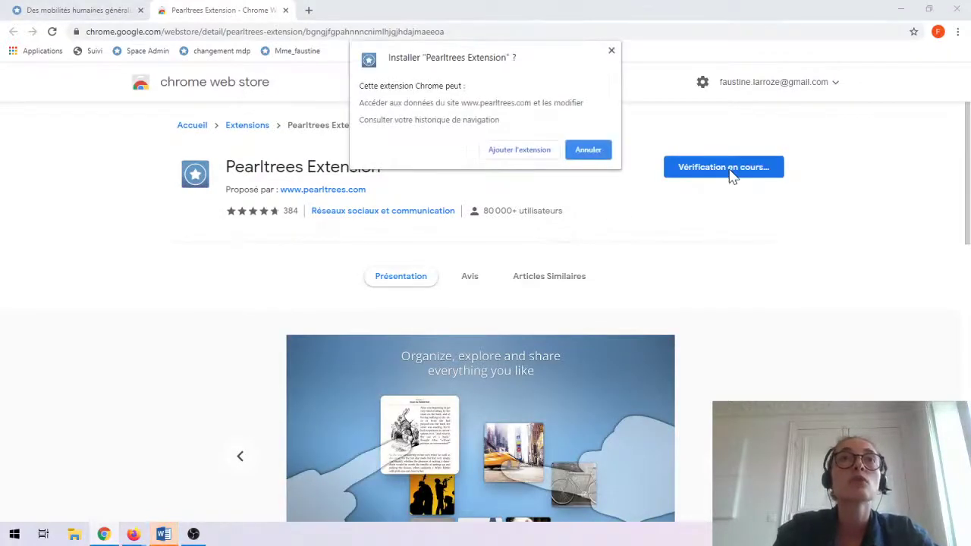
click(520, 150)
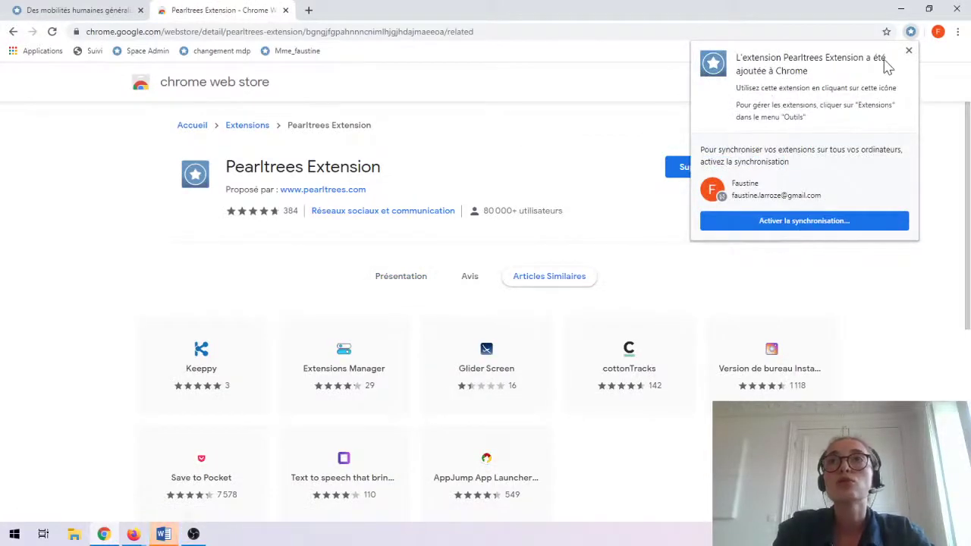
click(910, 51)
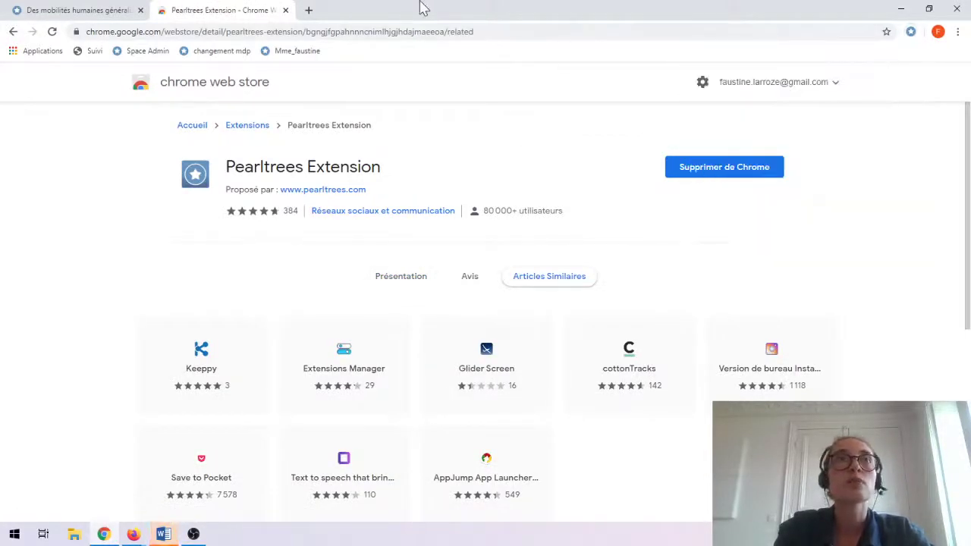
click(285, 11)
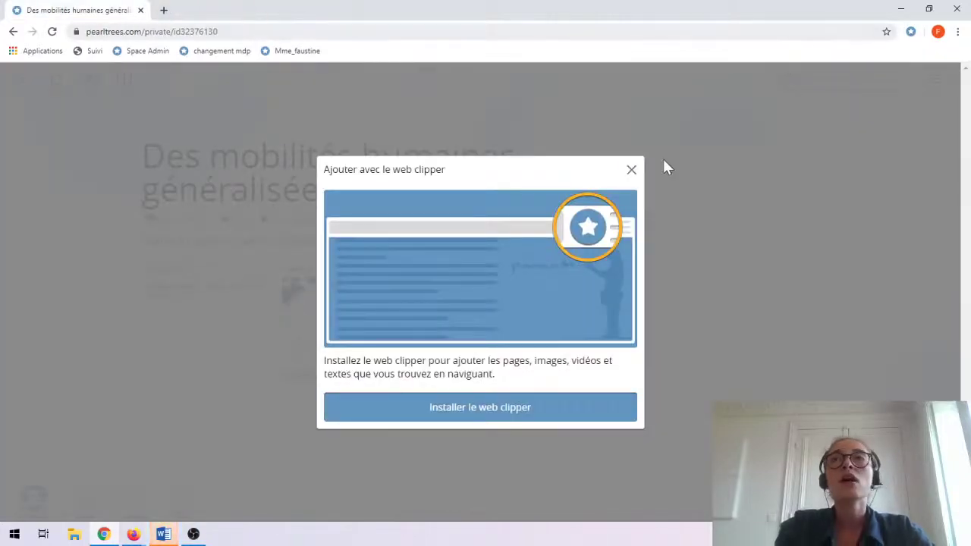
click(763, 150)
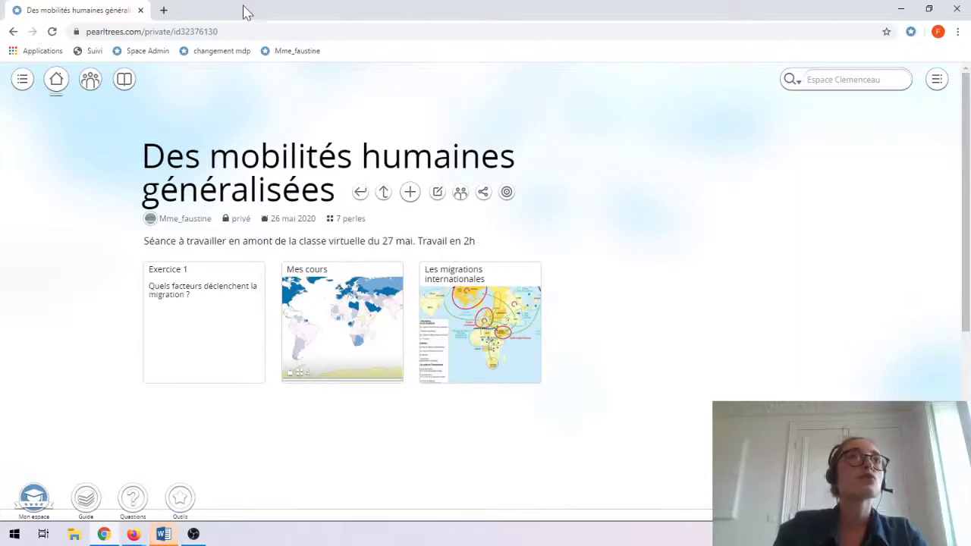
Step: Search Google for "enjeux et les défis des migrations" in a new browser tab
click(164, 11)
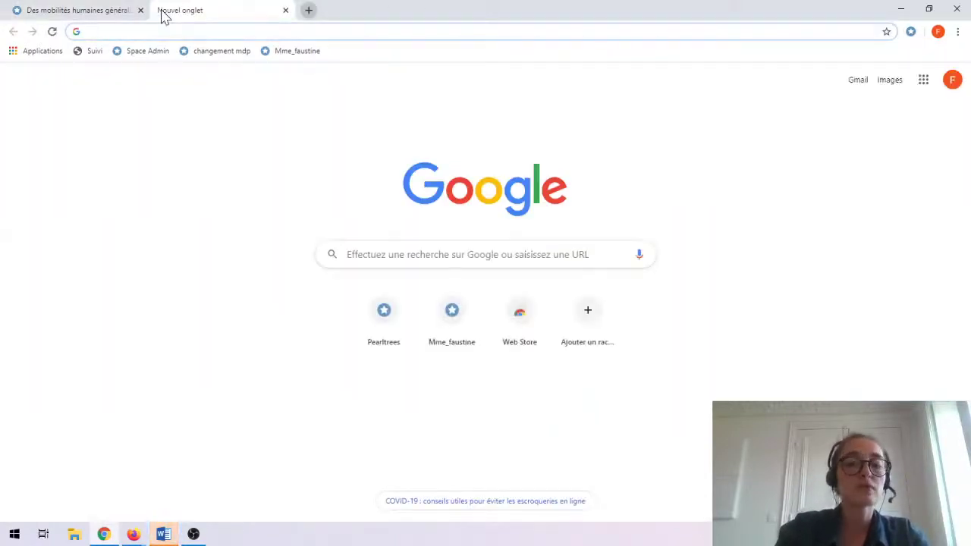
text(enjeux et )
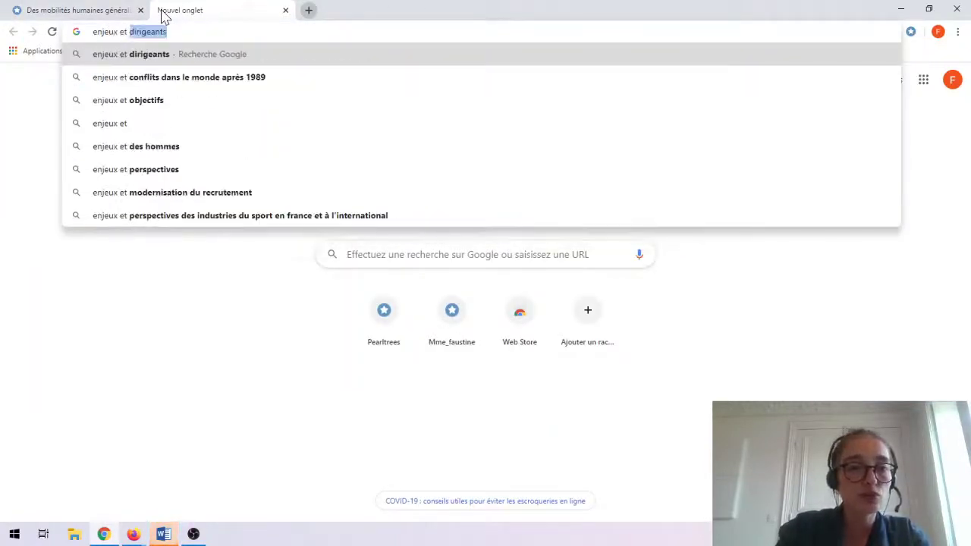
text(les défis des )
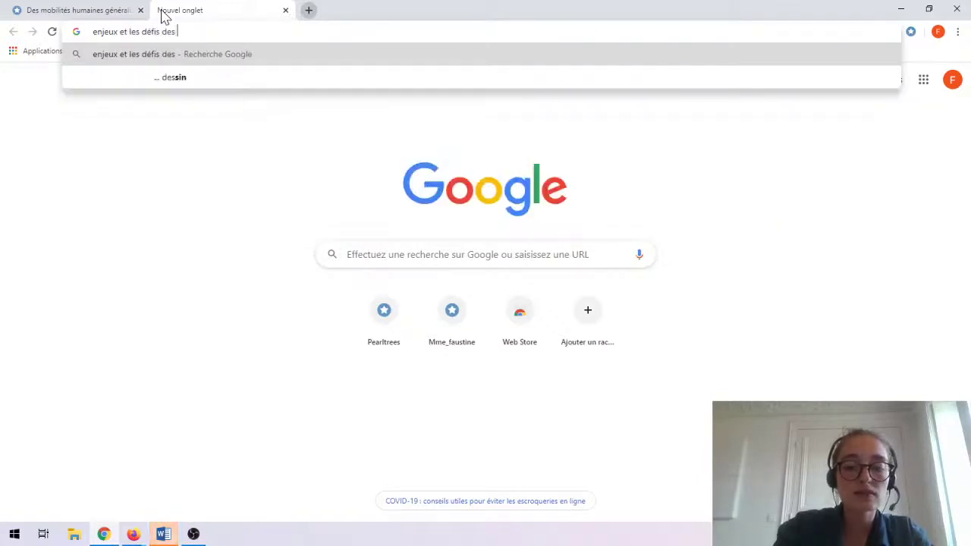
text(migrations)
key(Return)
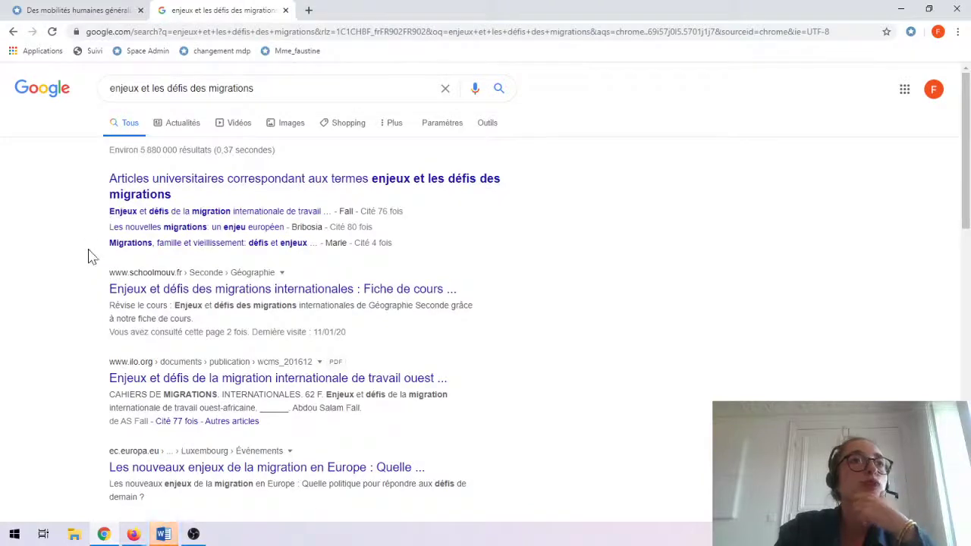
Step: Find the CICR article "Les enjeux humanitaires de la migration" in the search results, open it and skim its opening paragraphs
scroll(88, 255, down, 3)
scroll(89, 255, down, 4)
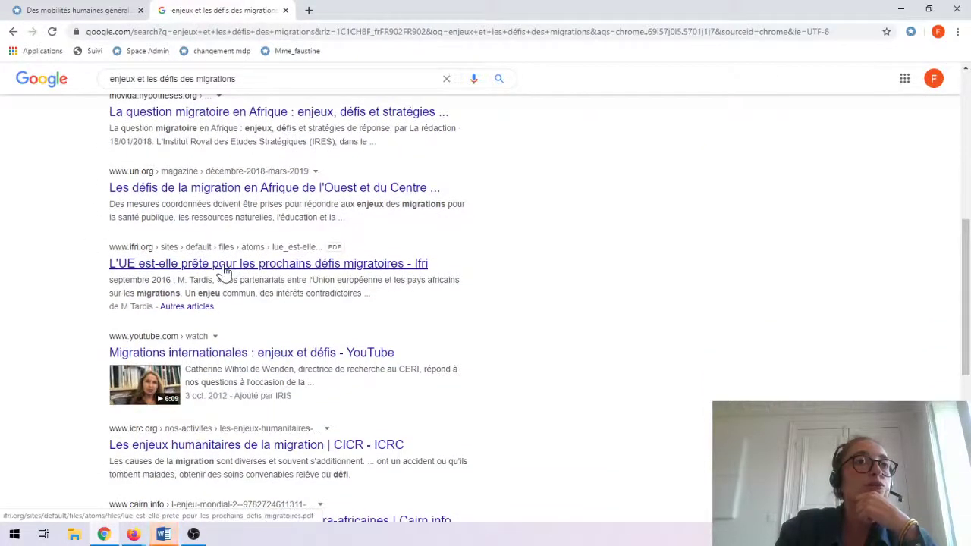
click(220, 267)
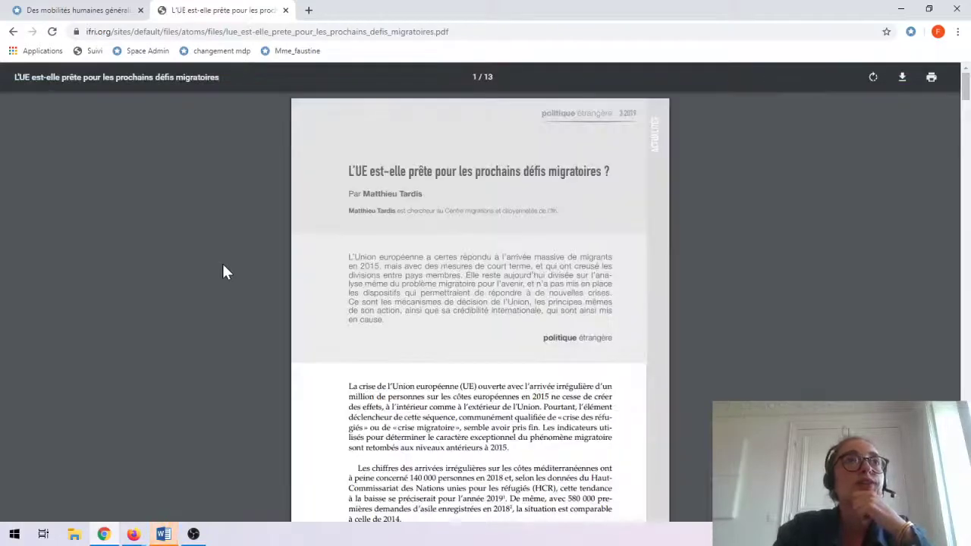
click(13, 31)
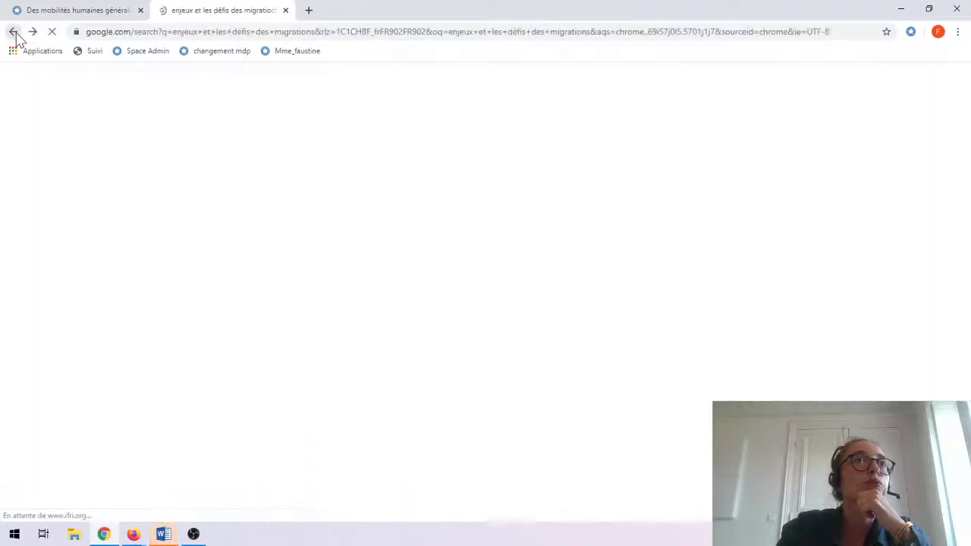
scroll(208, 329, down, 1)
click(232, 372)
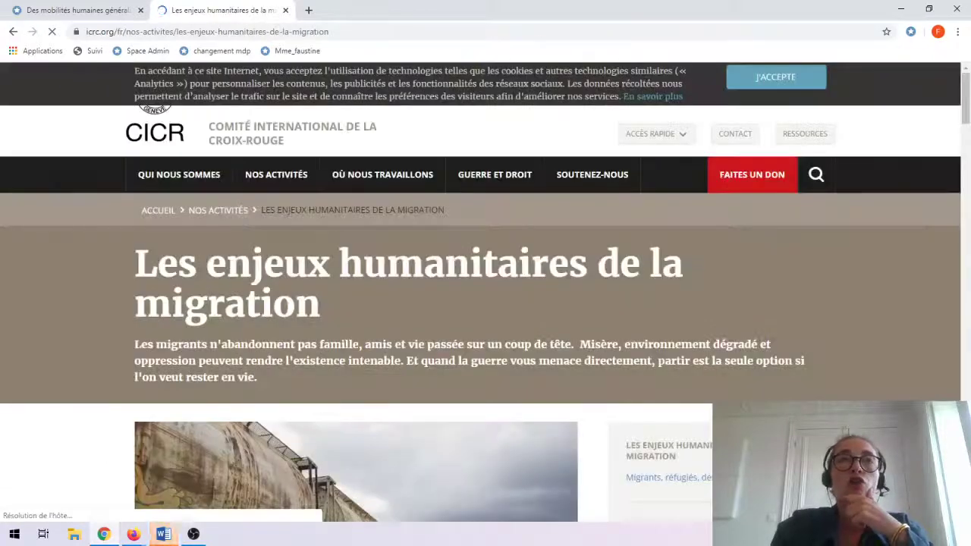
scroll(114, 425, down, 5)
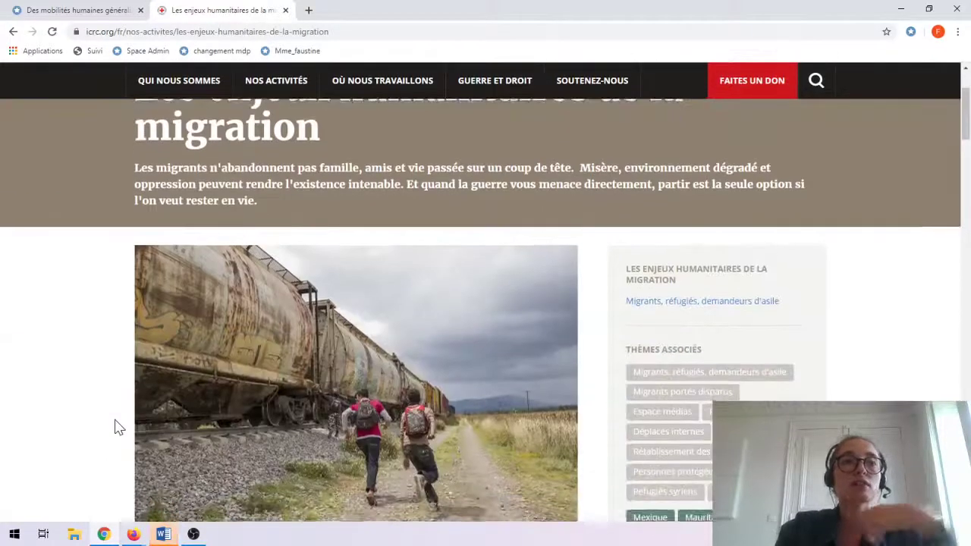
scroll(115, 427, down, 2)
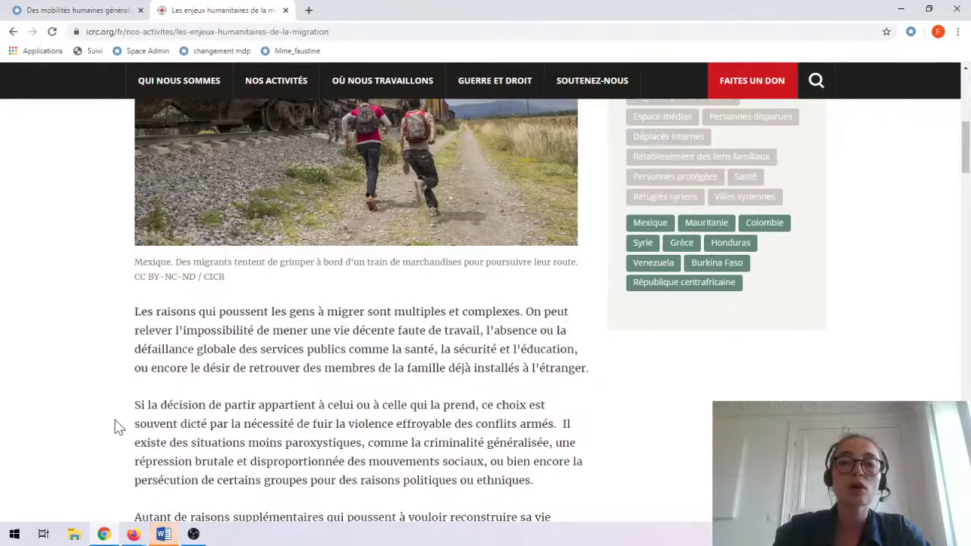
Step: Clip the CICR article into the "Des mobilités humaines généralisées" collection with the web clipper, and return to that collection
click(911, 34)
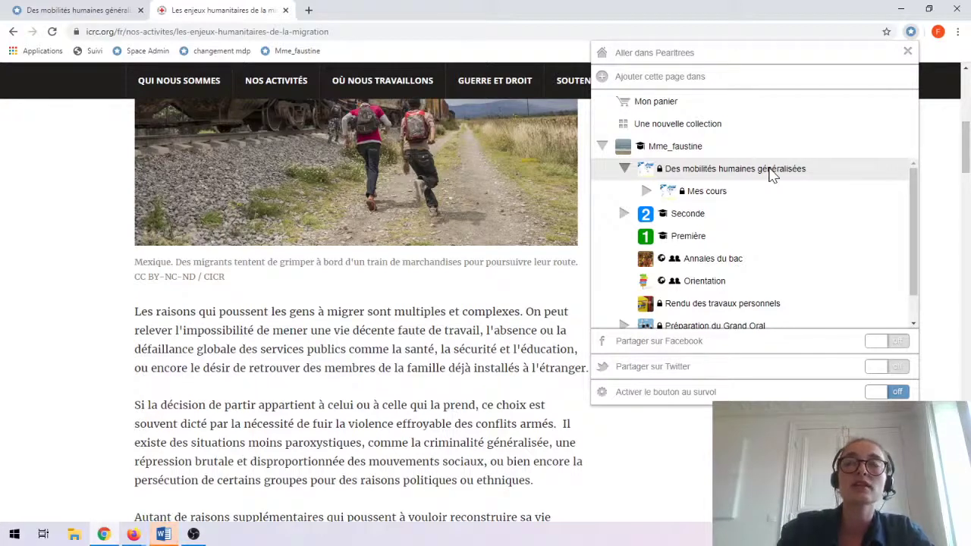
click(811, 175)
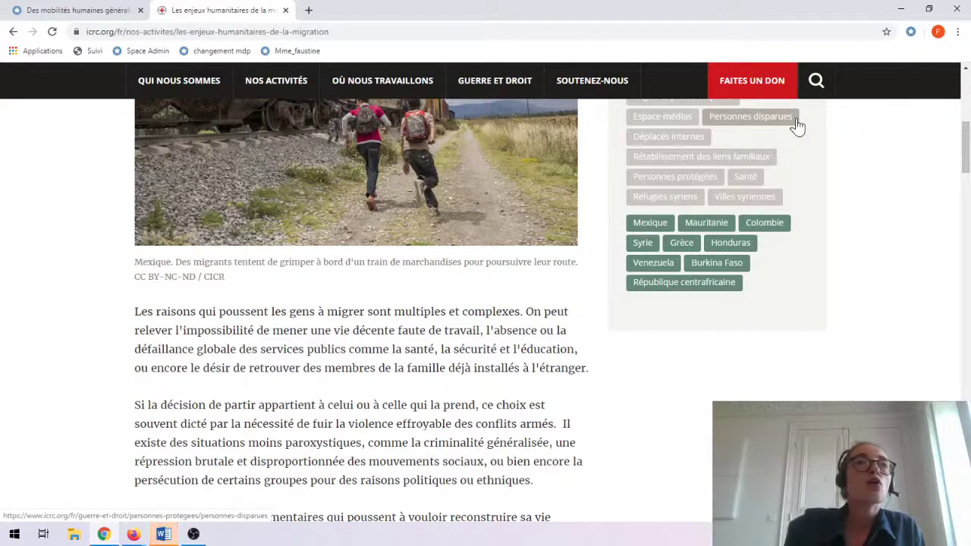
click(101, 15)
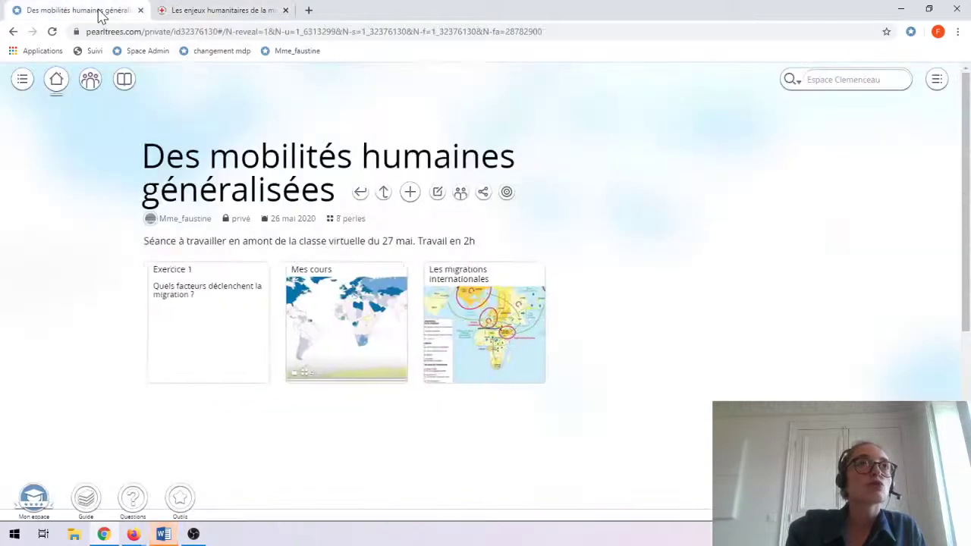
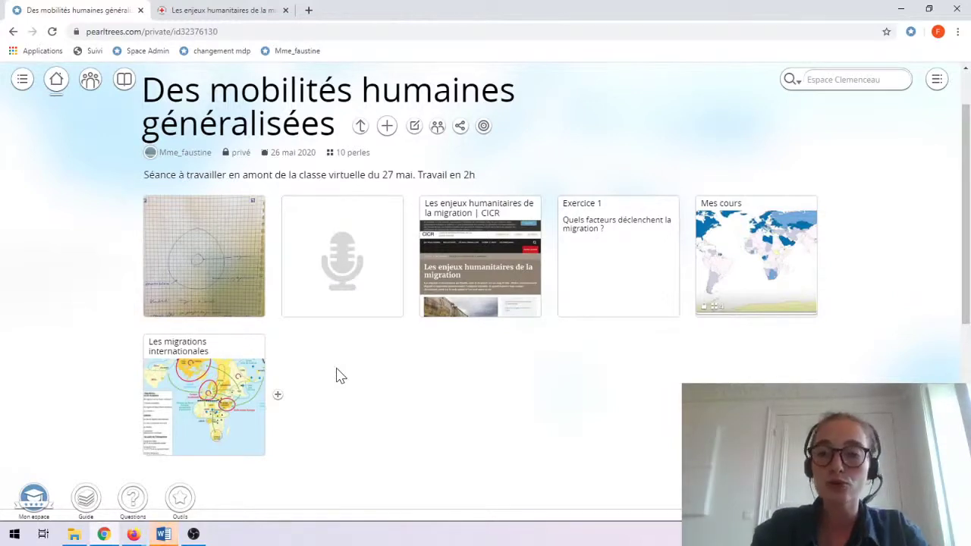
Step: View the content types that can be added to the collection, open a blank note form, and close it without adding anything
scroll(368, 182, down, 1)
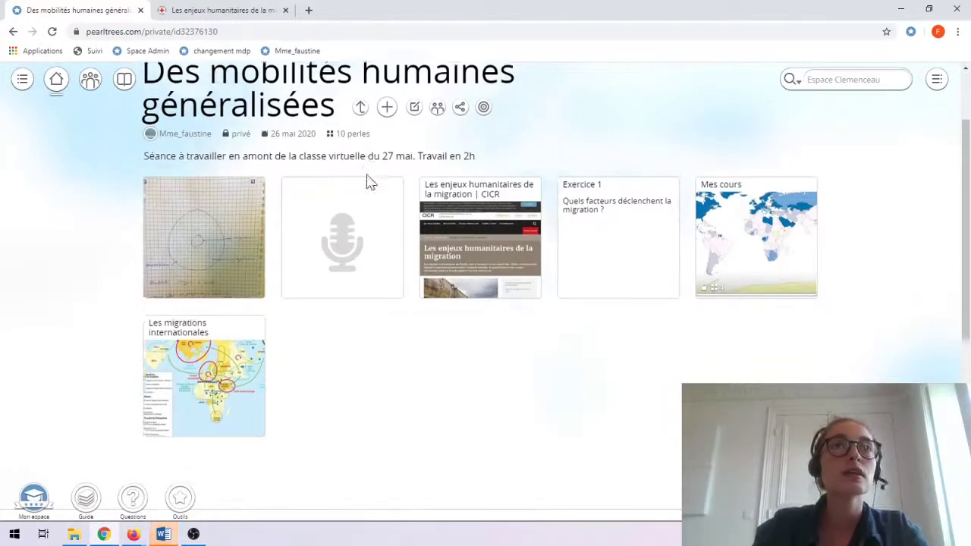
scroll(369, 184, up, 2)
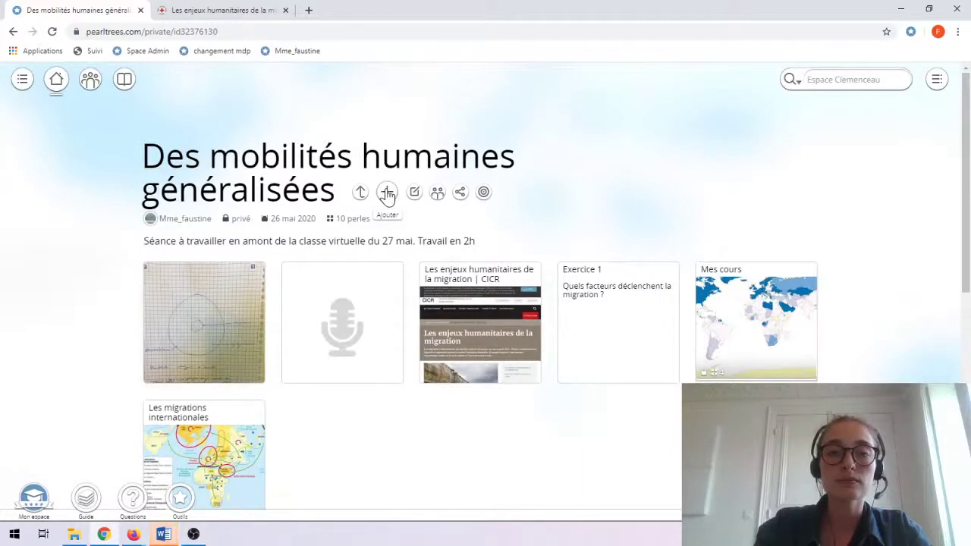
click(387, 194)
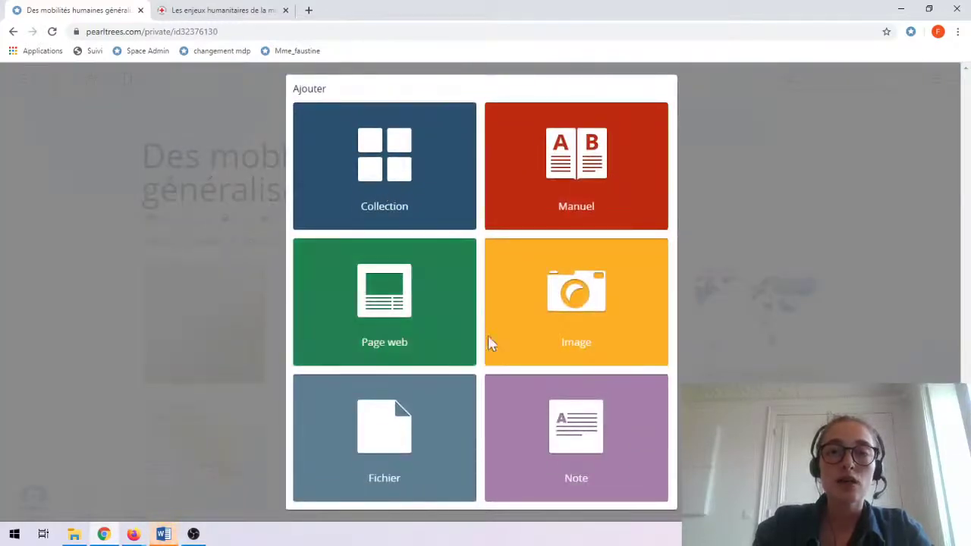
click(570, 426)
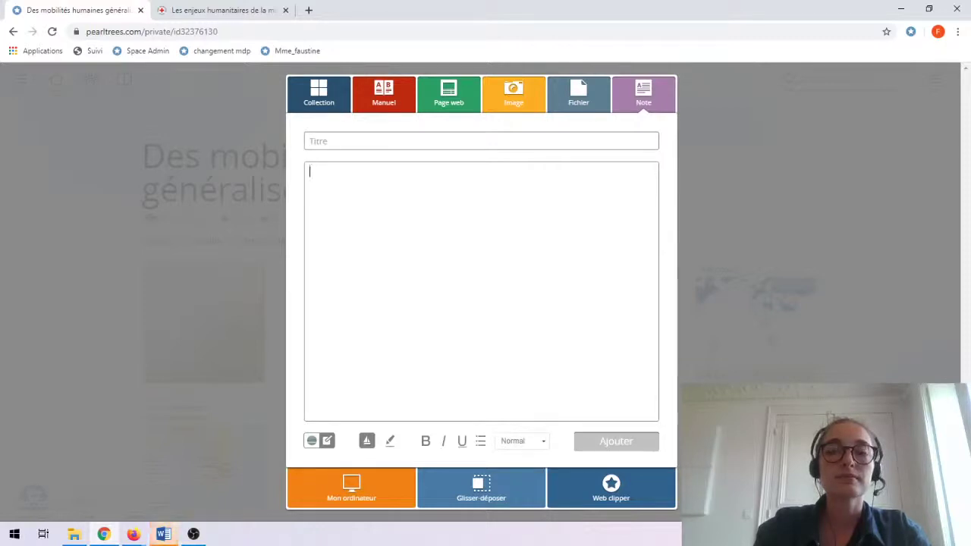
click(711, 195)
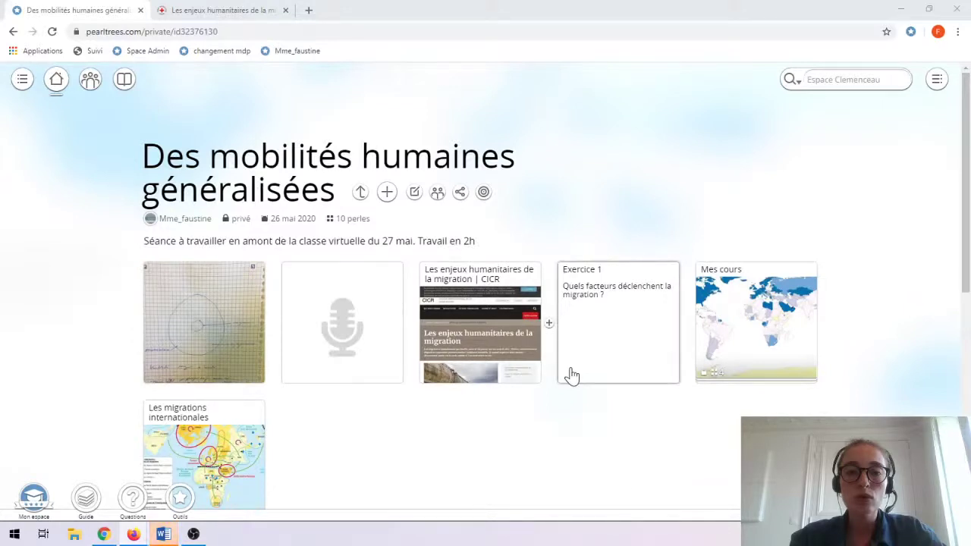
Step: View the collection's options for adding a file, including the computer's file picker, and close them without choosing a file
click(386, 193)
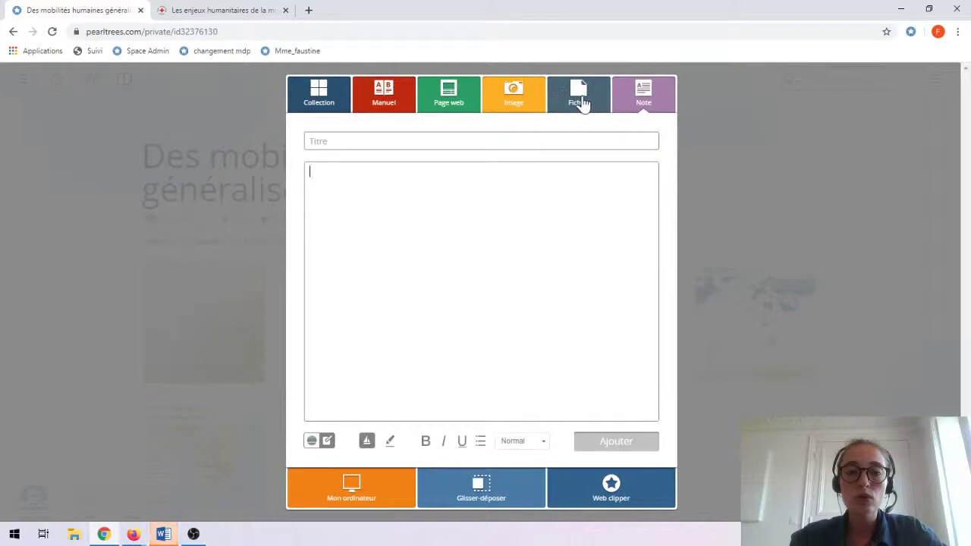
click(583, 100)
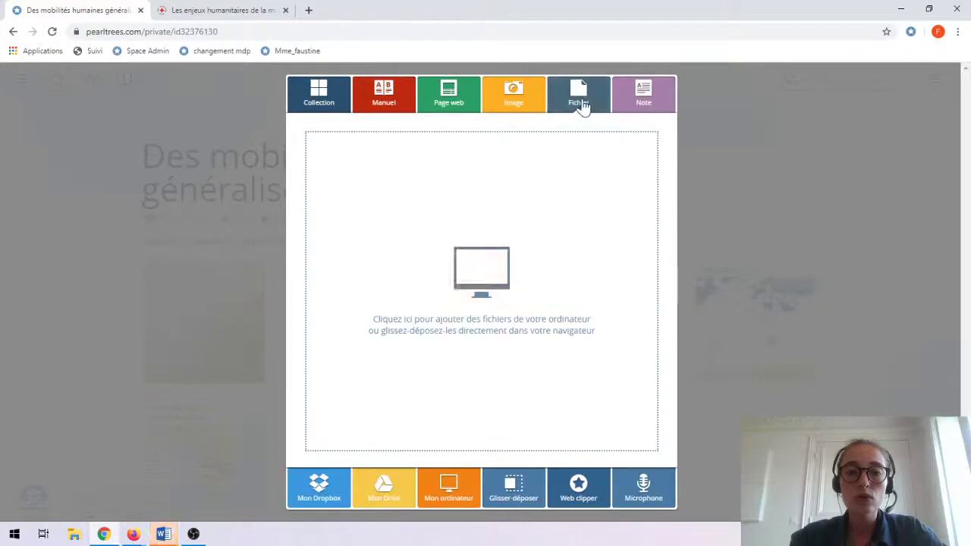
click(485, 273)
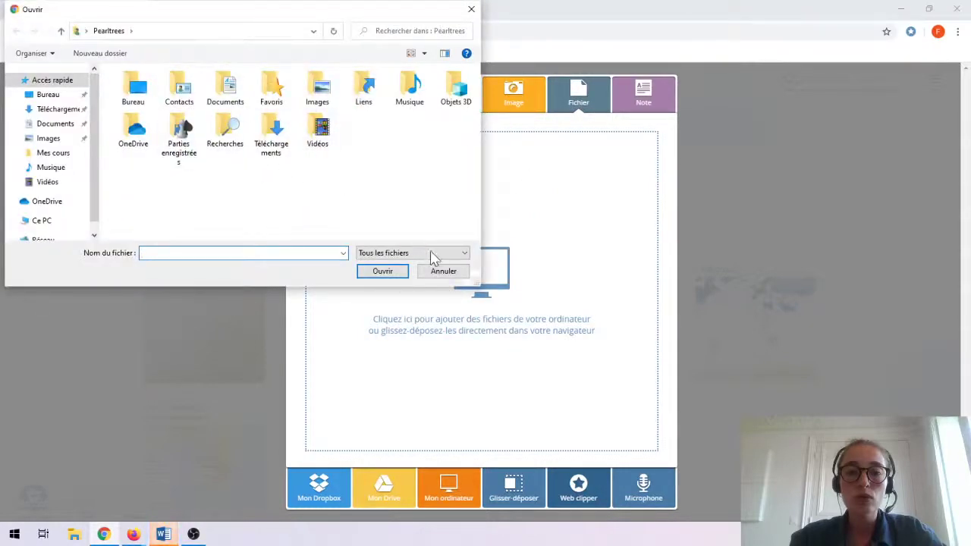
click(444, 270)
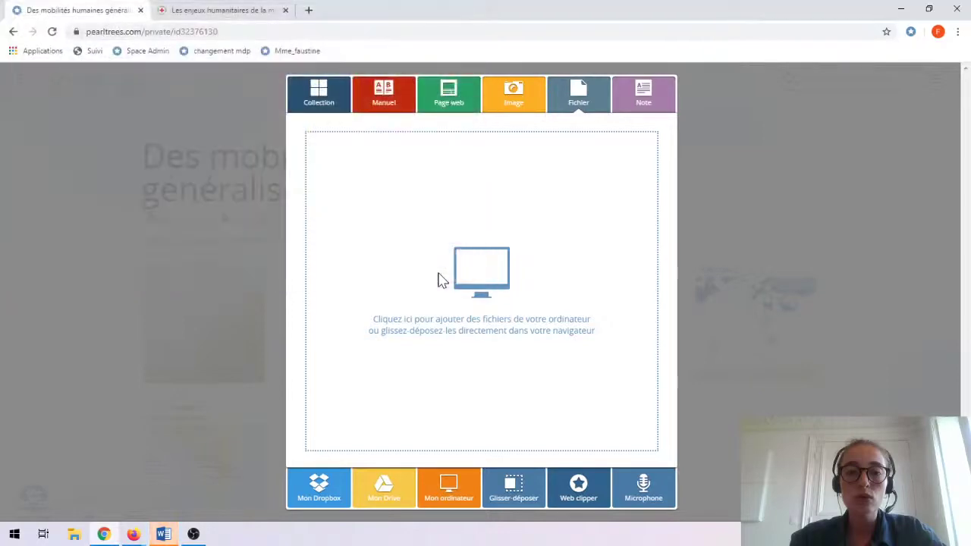
click(727, 215)
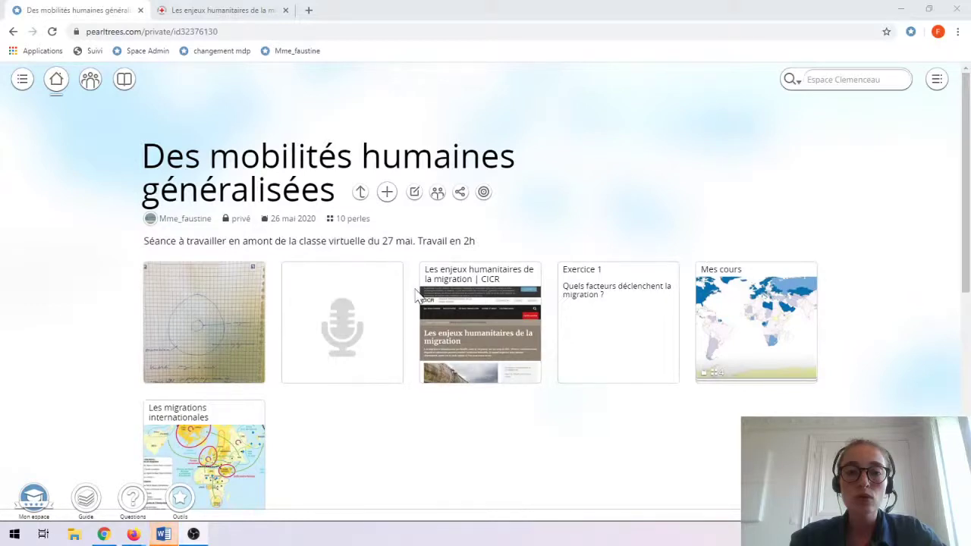
Step: Open the audio recording in the collection, close its player, and look over the collection's items
click(360, 314)
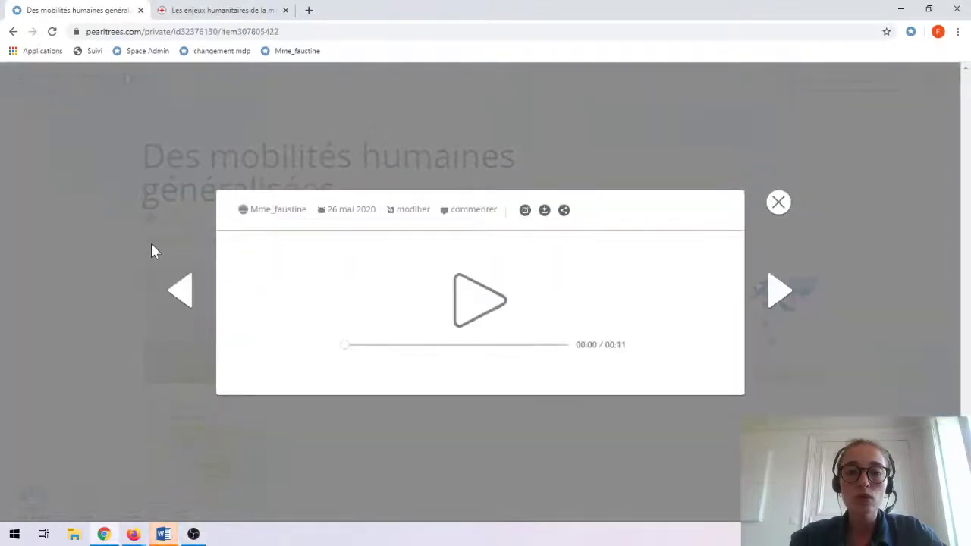
click(111, 232)
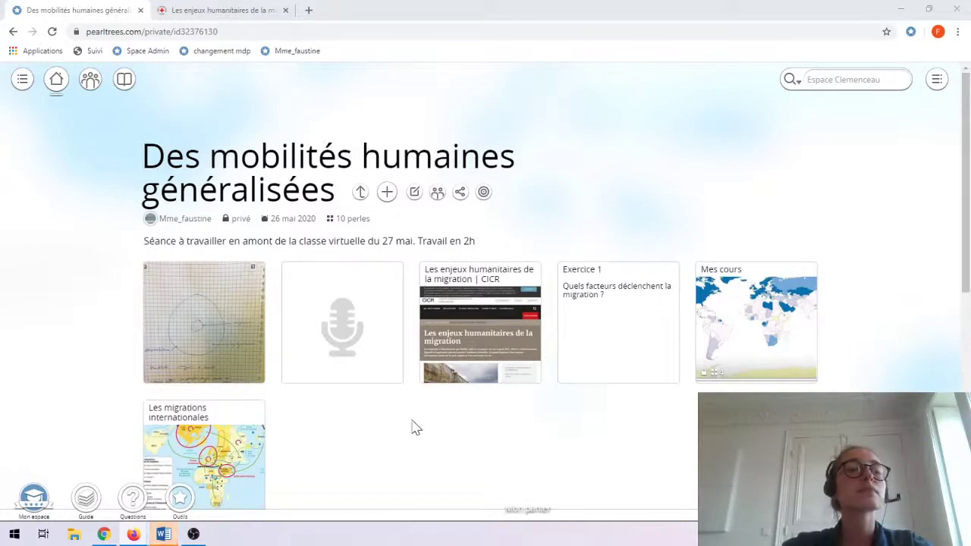
scroll(387, 425, down, 1)
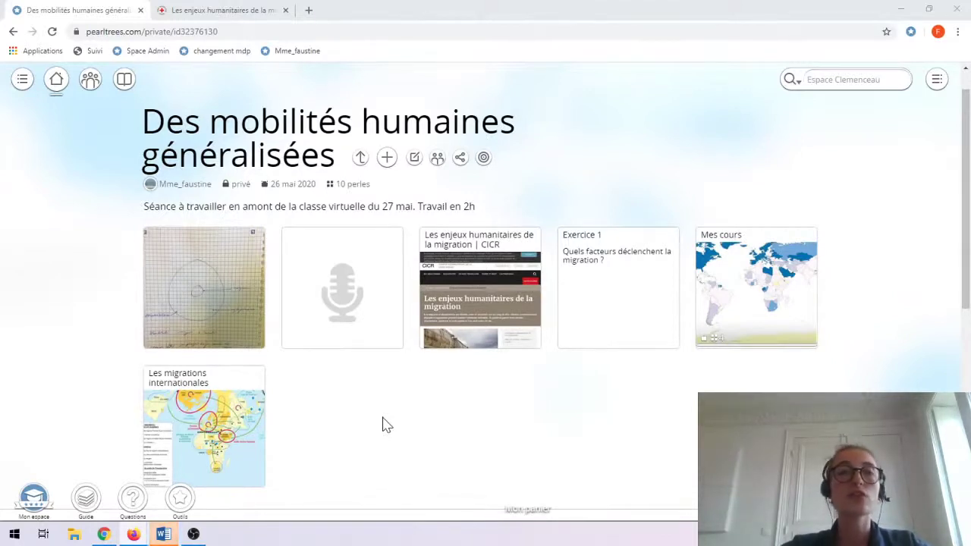
Step: Open the untitled handwritten diagram photo, title it "Schéma", and return to the collection
click(205, 286)
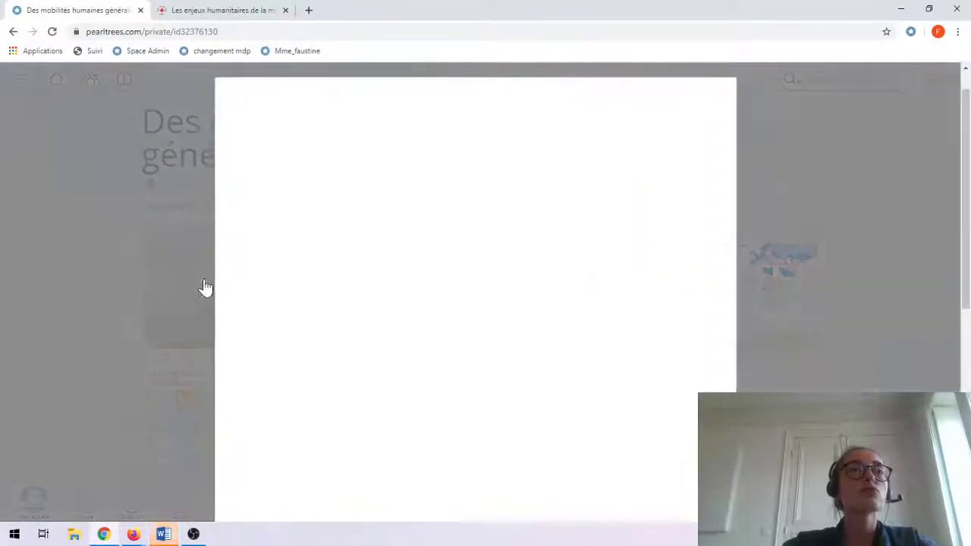
scroll(367, 347, down, 3)
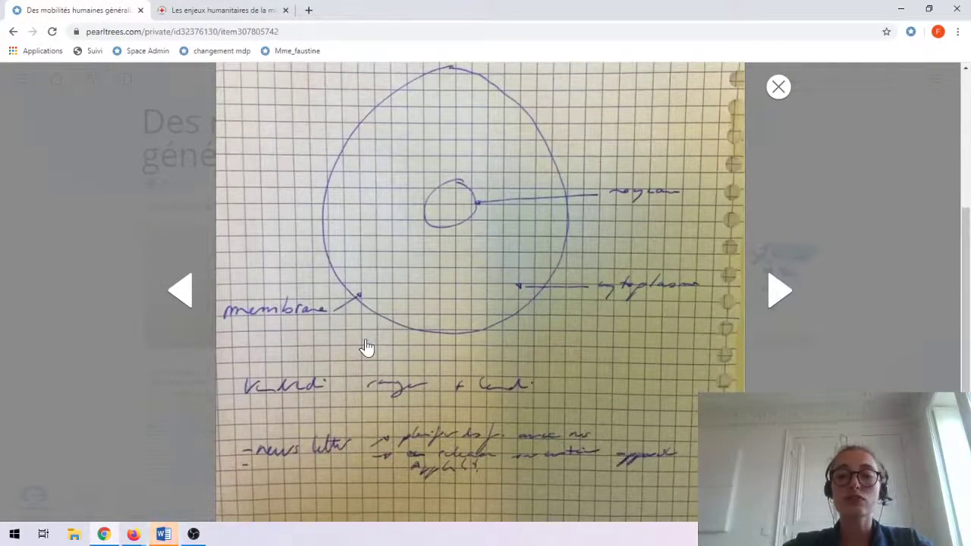
scroll(366, 347, up, 4)
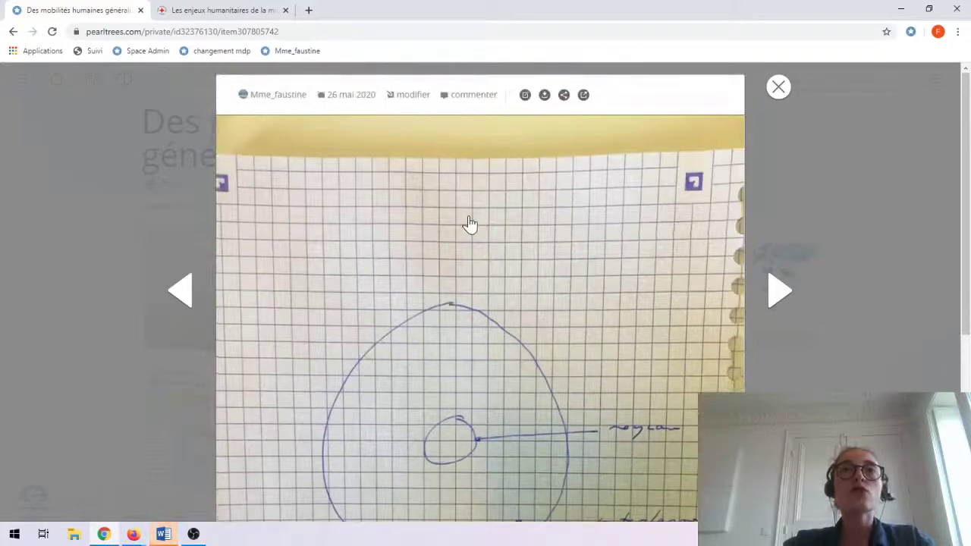
click(525, 96)
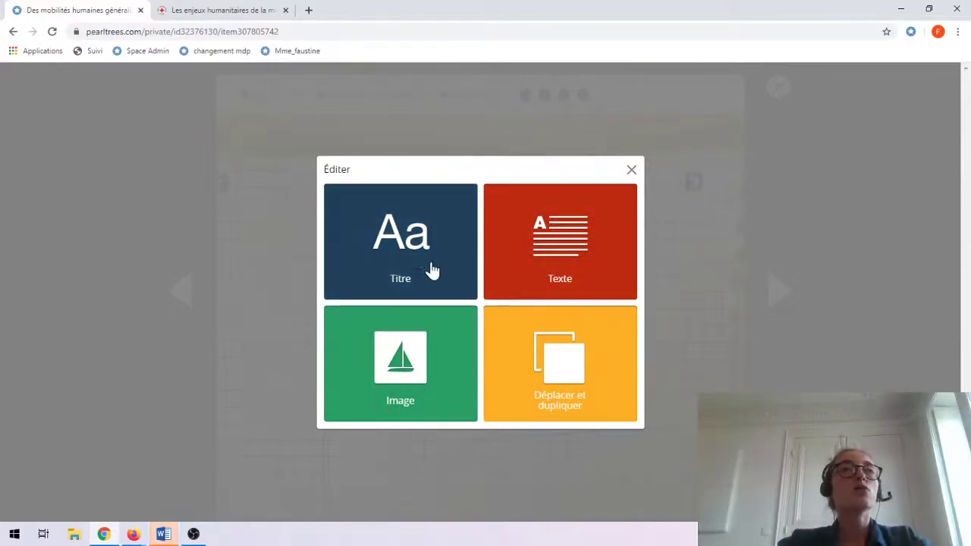
click(423, 236)
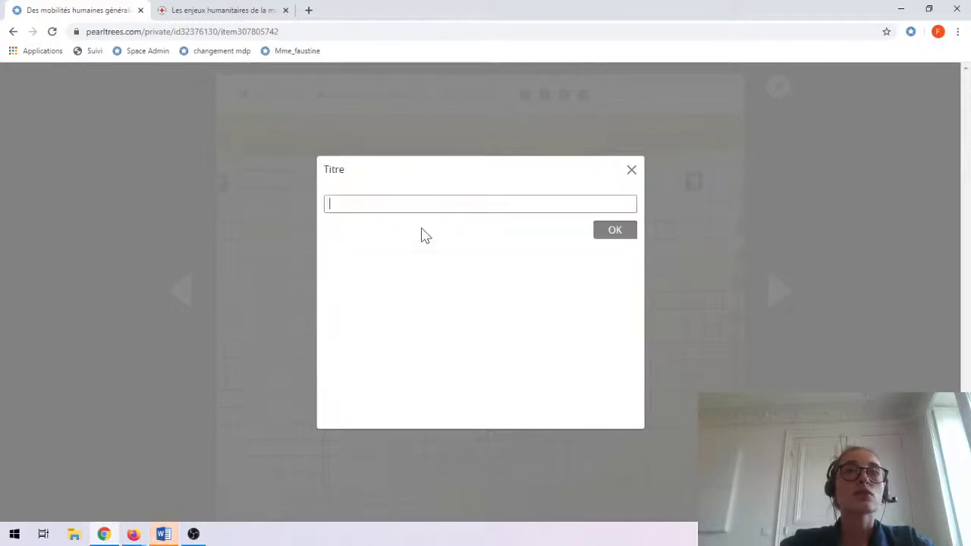
text(Schém)
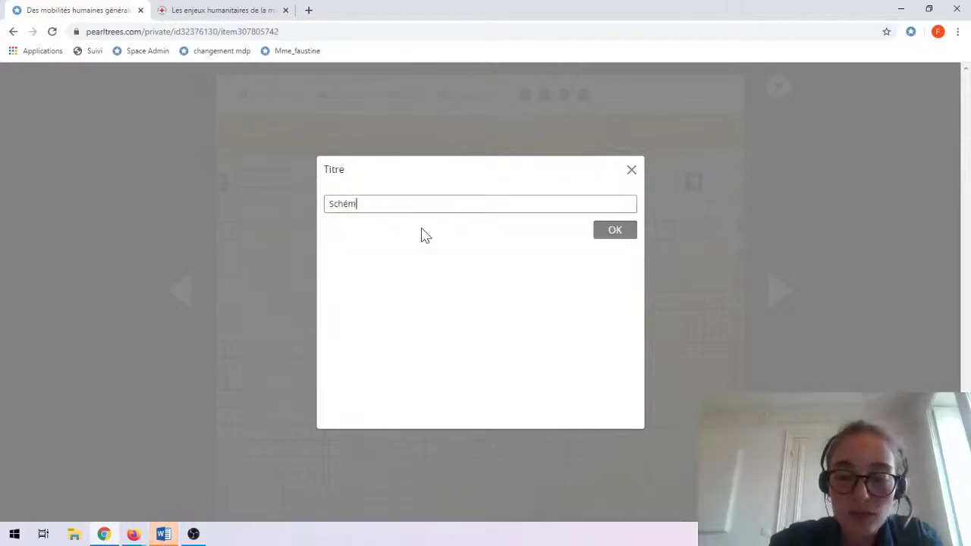
text(a)
click(615, 234)
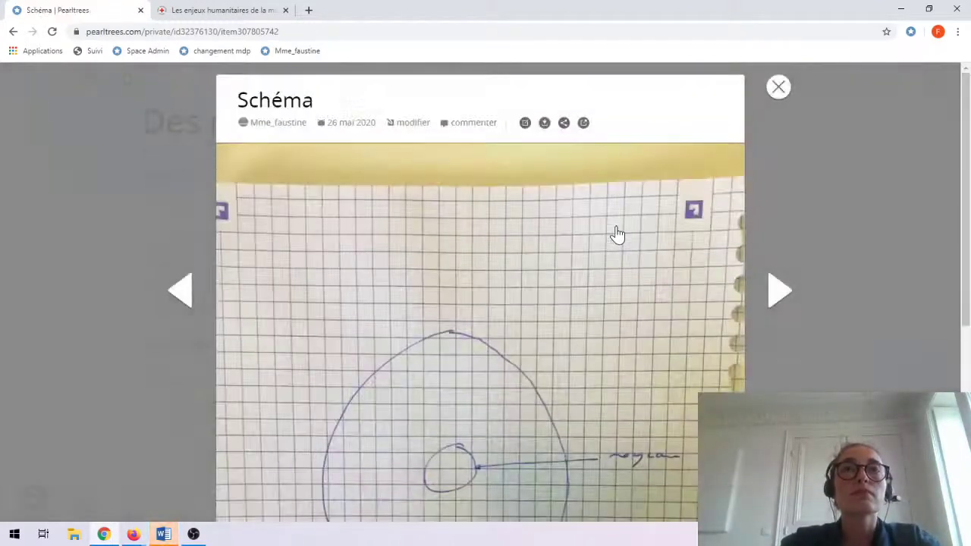
click(790, 175)
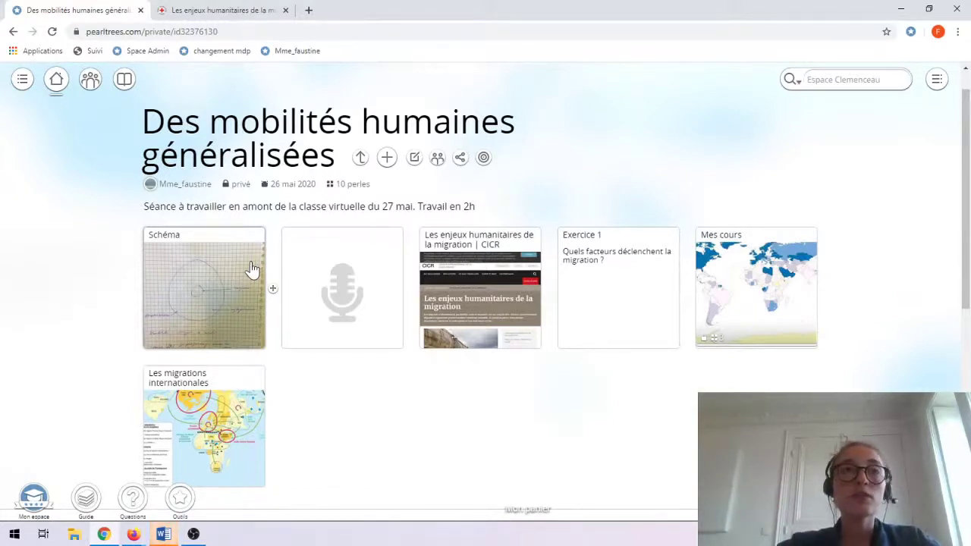
Step: Open the "Schéma" photo for image editing and add the blue text "Schéma" above the drawn cell
click(202, 285)
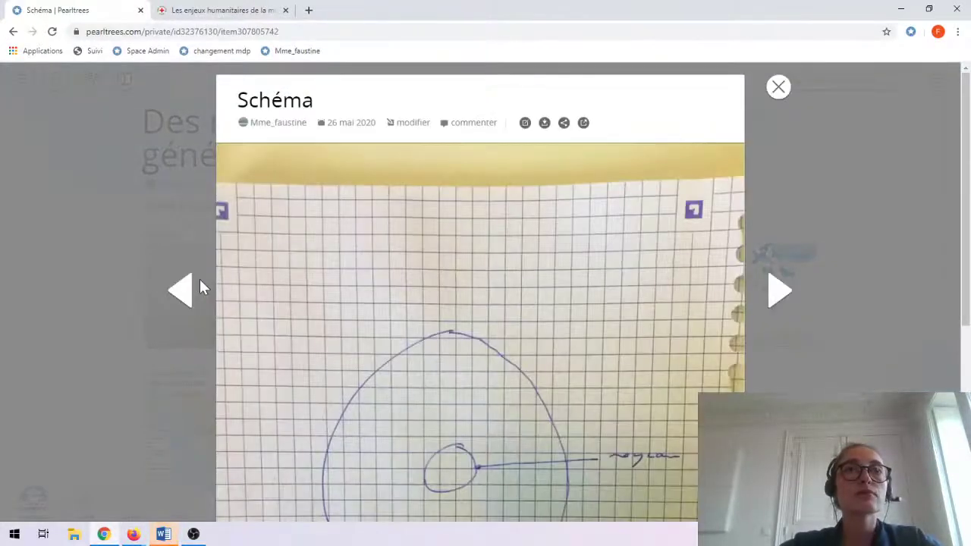
click(523, 124)
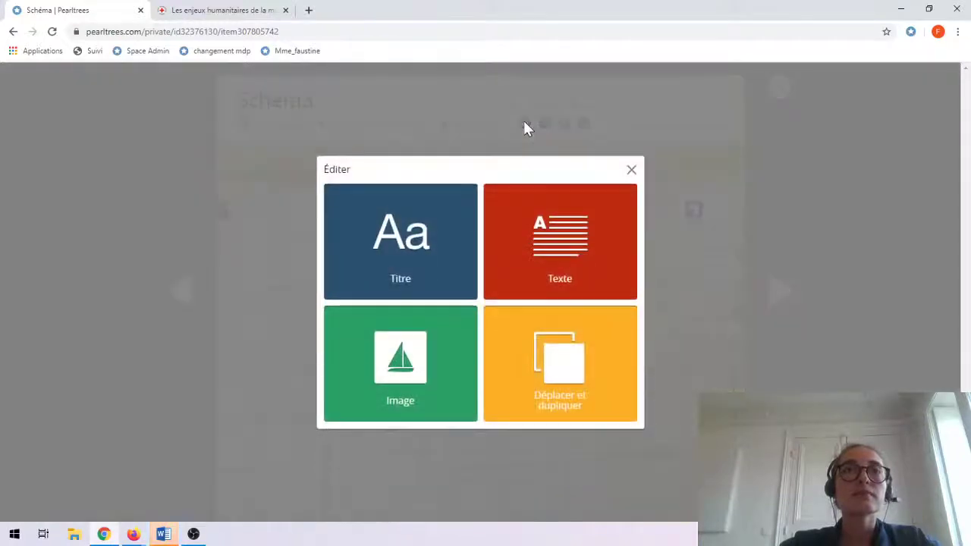
click(407, 375)
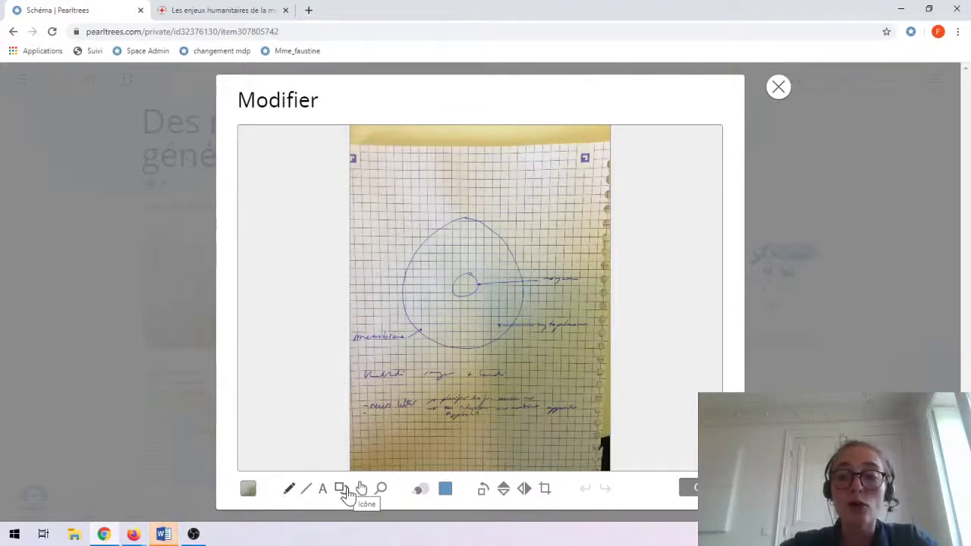
click(322, 491)
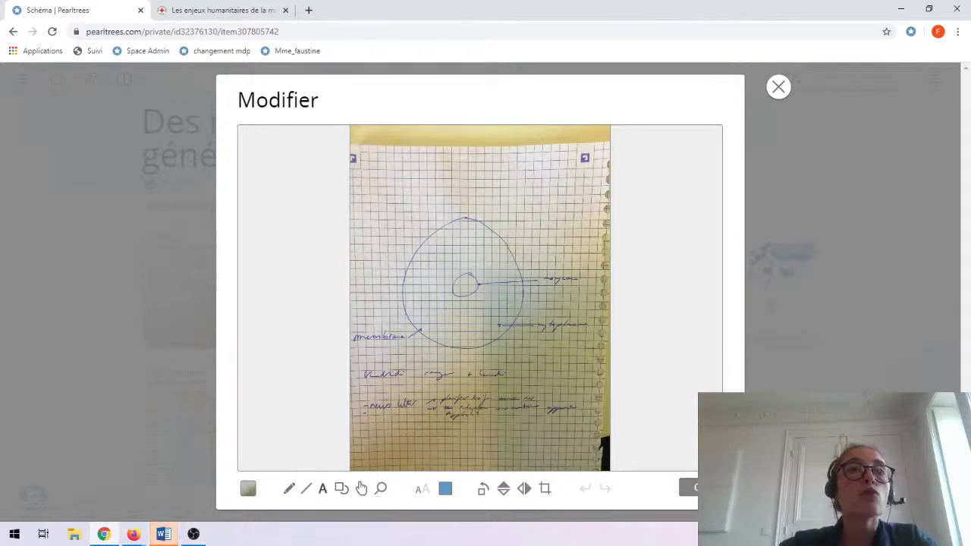
click(430, 182)
text(Schéma)
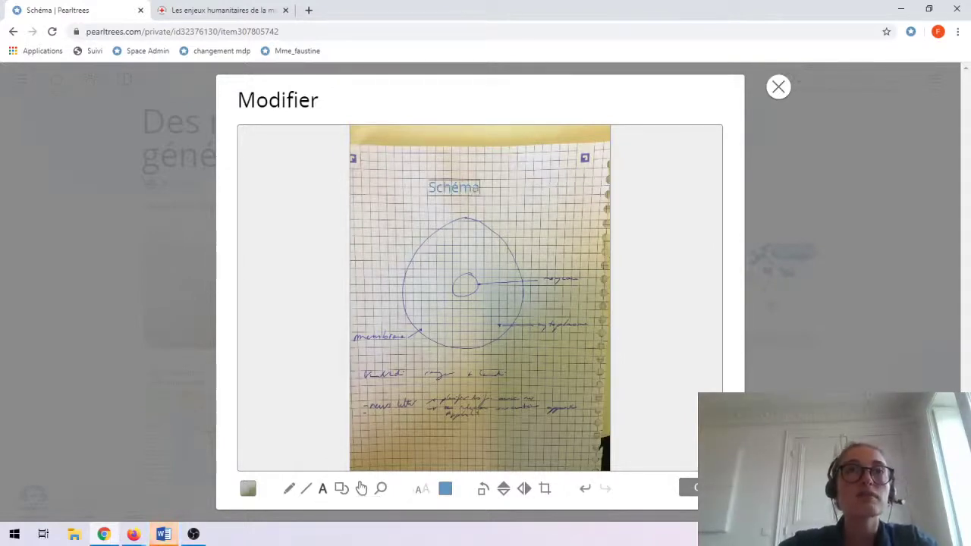
click(500, 201)
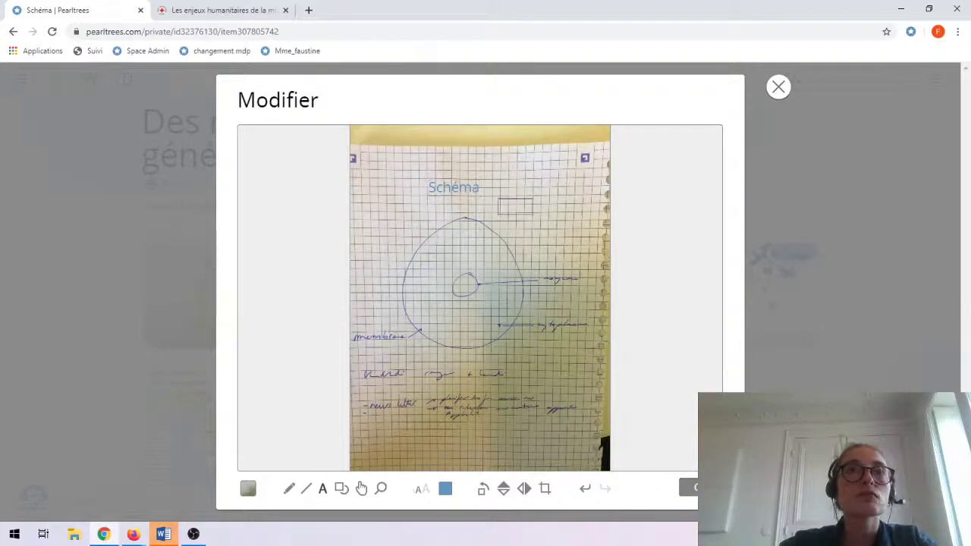
Step: Circle the "noyau" label and cross out "cytoplasme" with a red pencil, save the annotated image, and return to the collection
click(289, 489)
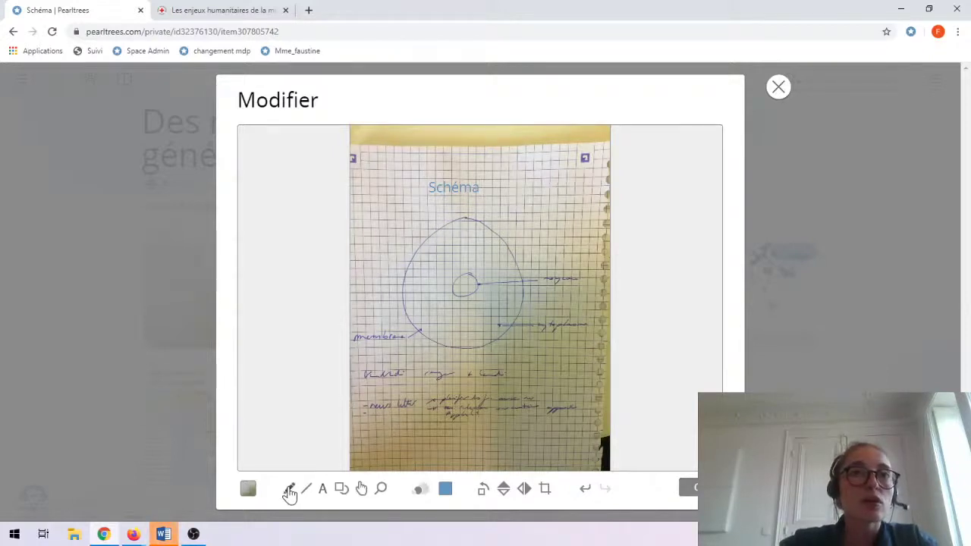
click(445, 489)
click(486, 449)
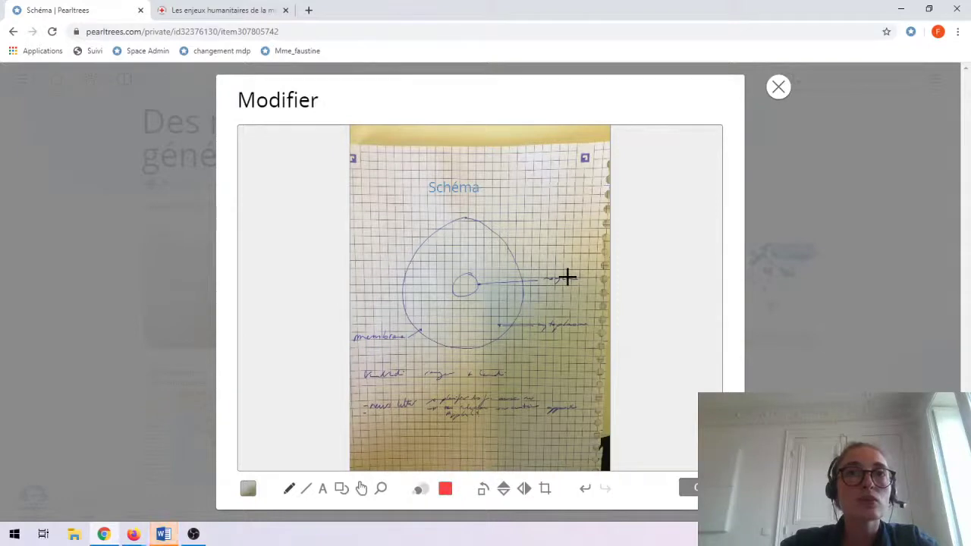
mouse_move(572, 266)
mouse_down()
mouse_move(533, 288)
mouse_move(581, 291)
mouse_move(568, 263)
mouse_up()
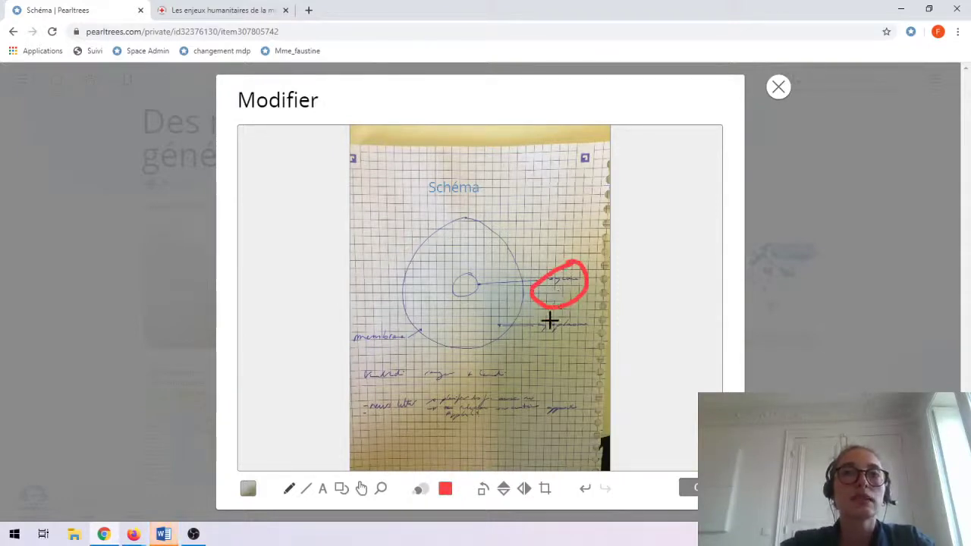
mouse_move(550, 321)
mouse_down()
mouse_move(584, 347)
mouse_move(551, 344)
mouse_up()
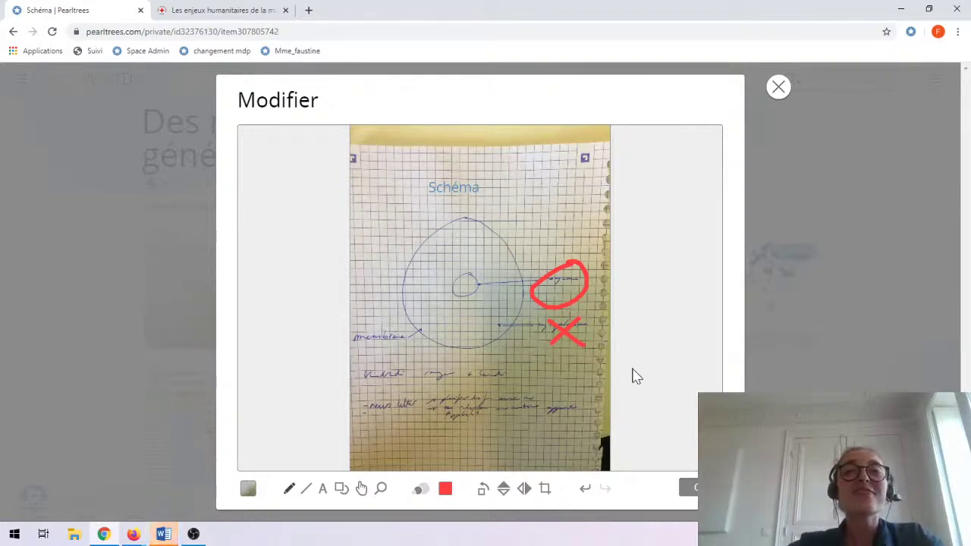
click(689, 489)
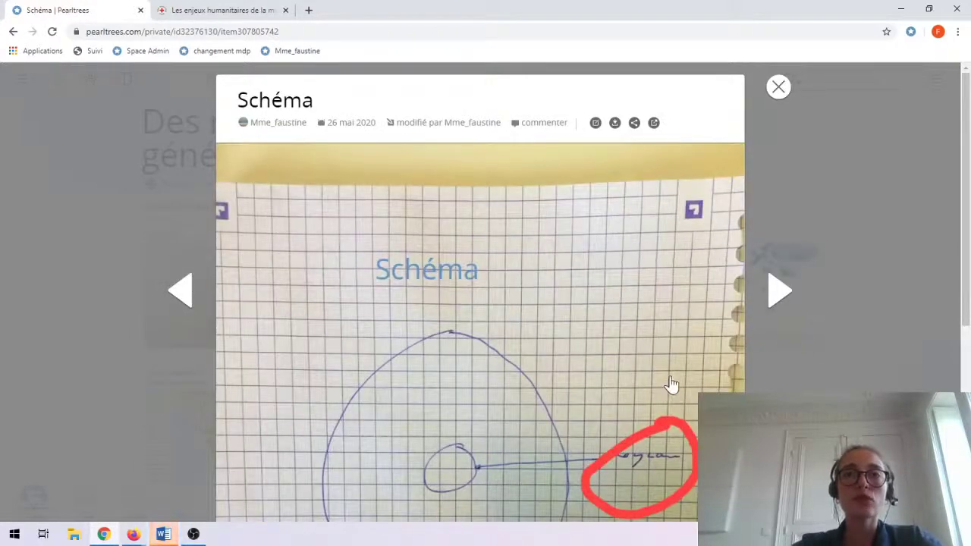
scroll(654, 361, down, 1)
scroll(654, 361, down, 3)
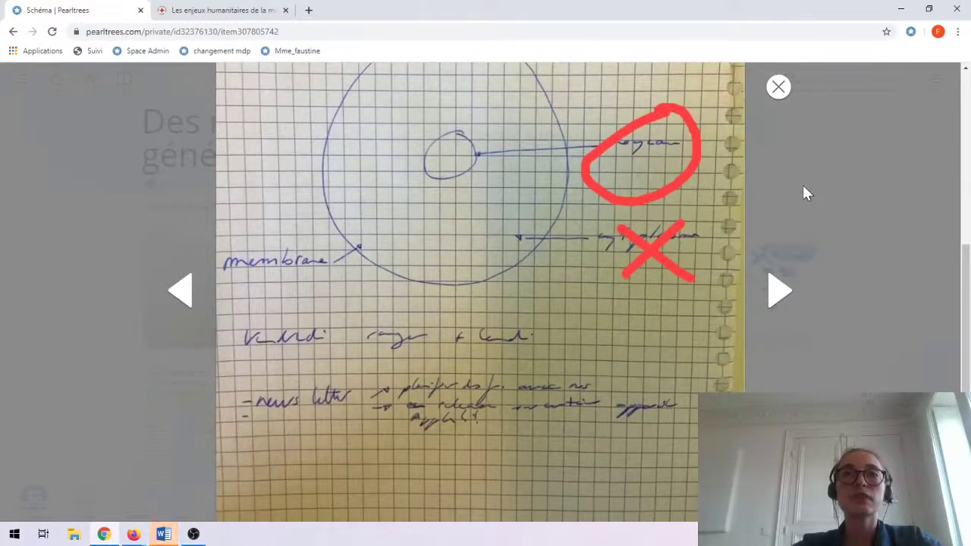
click(806, 194)
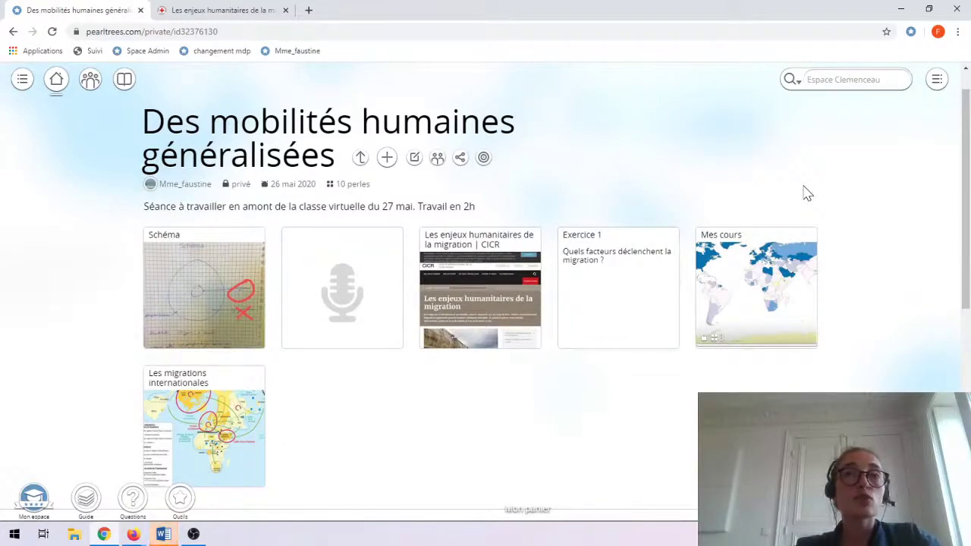
Step: Reopen the annotated "Schéma" photo and open its text for editing
click(219, 296)
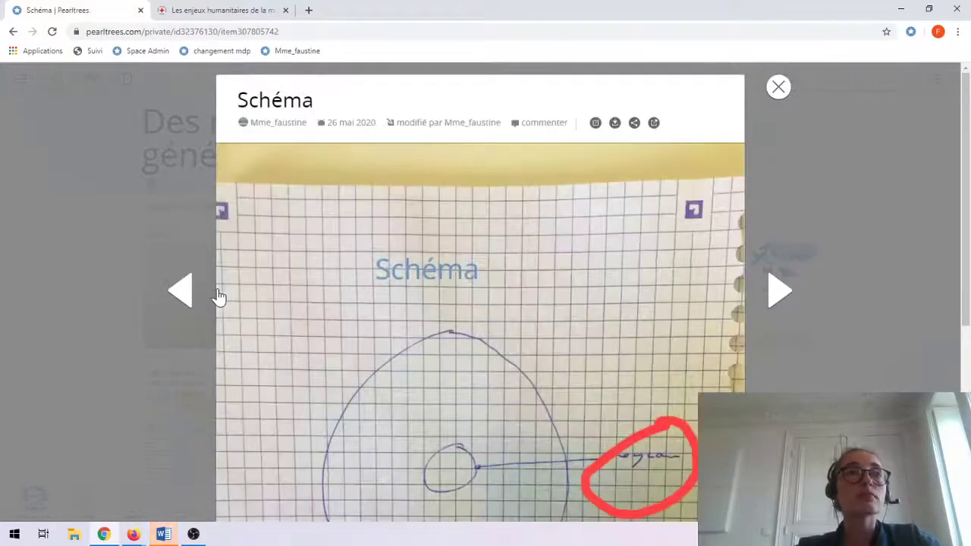
scroll(452, 337, down, 1)
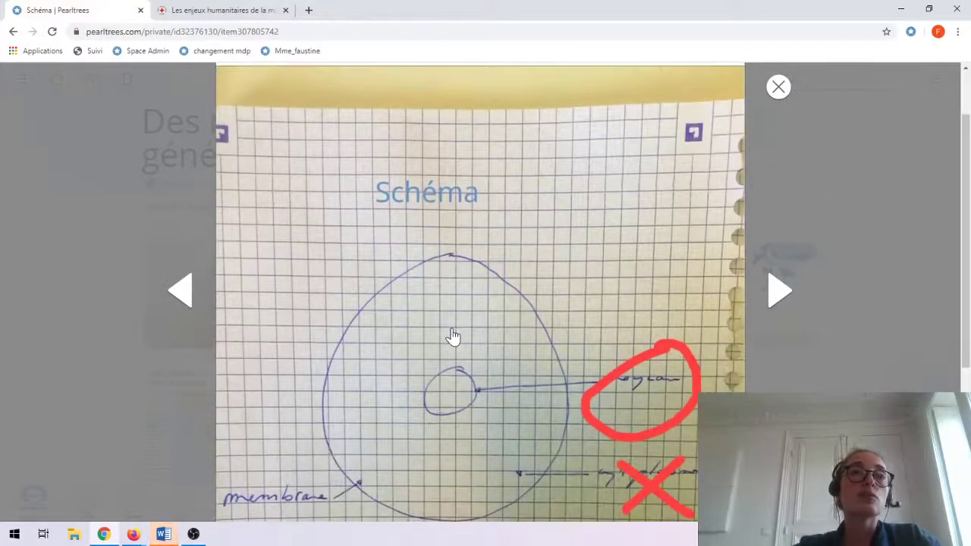
scroll(452, 337, up, 1)
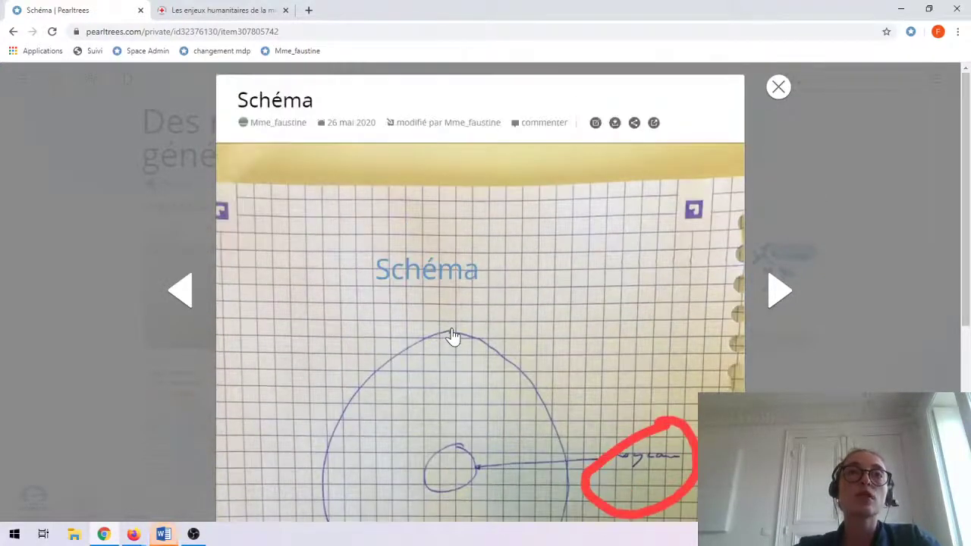
click(596, 123)
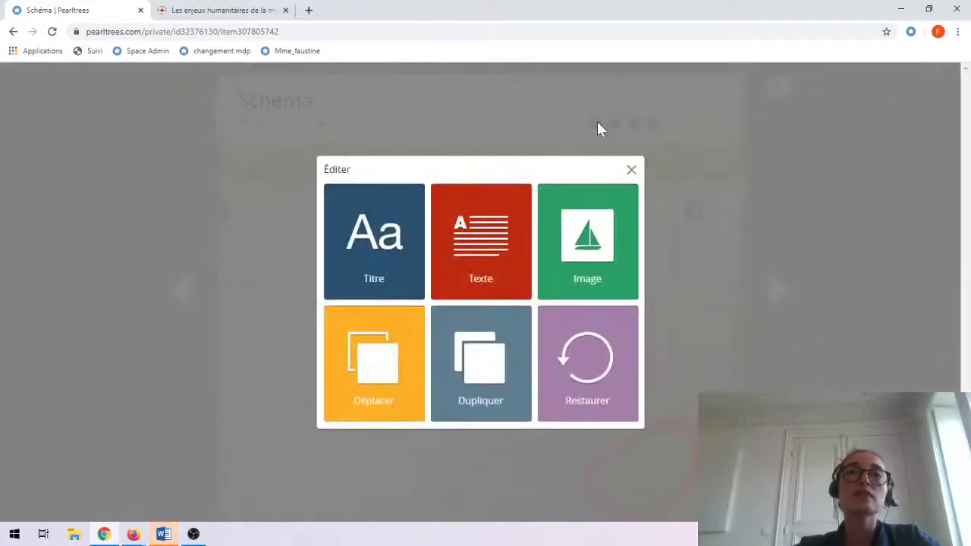
click(500, 227)
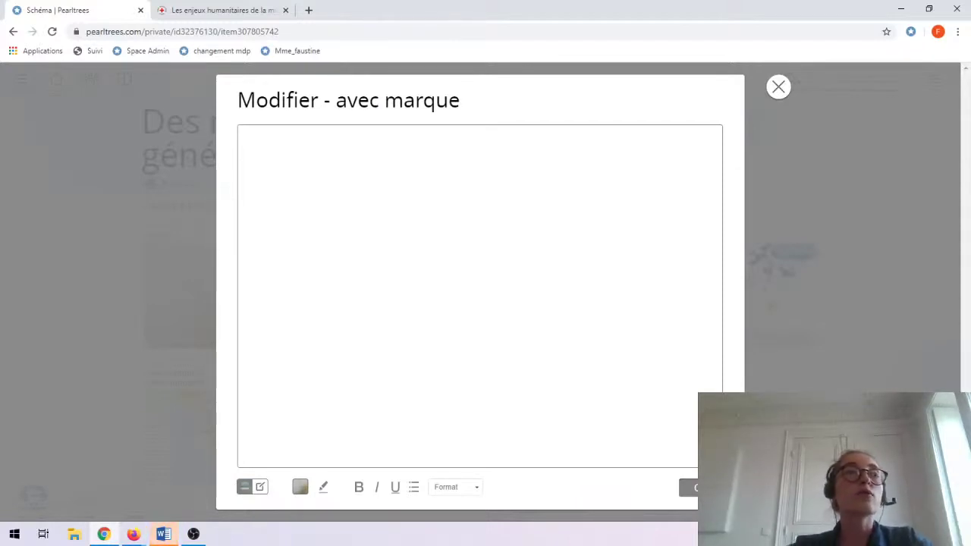
Step: Enter "Bon travail" as text with the author mark, and clear it again
click(250, 146)
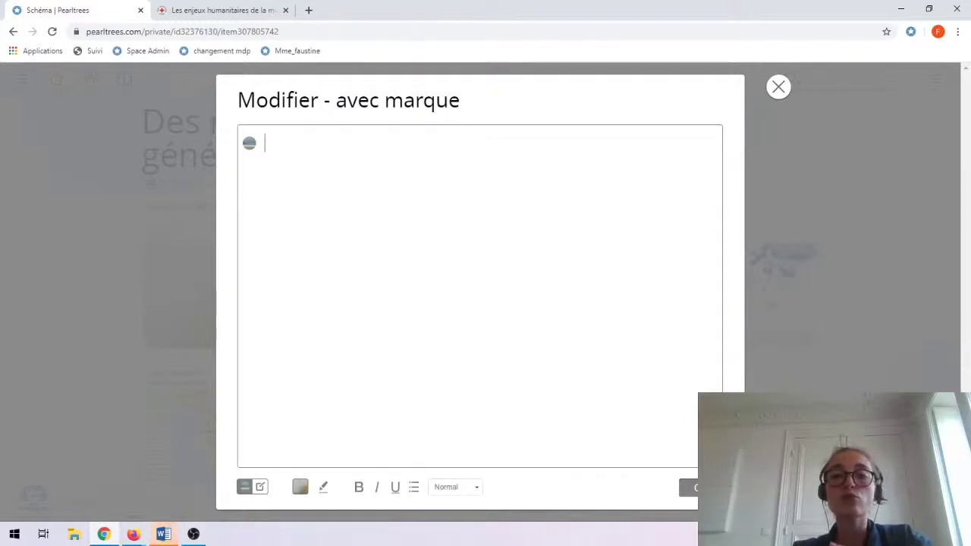
text(Bon travail)
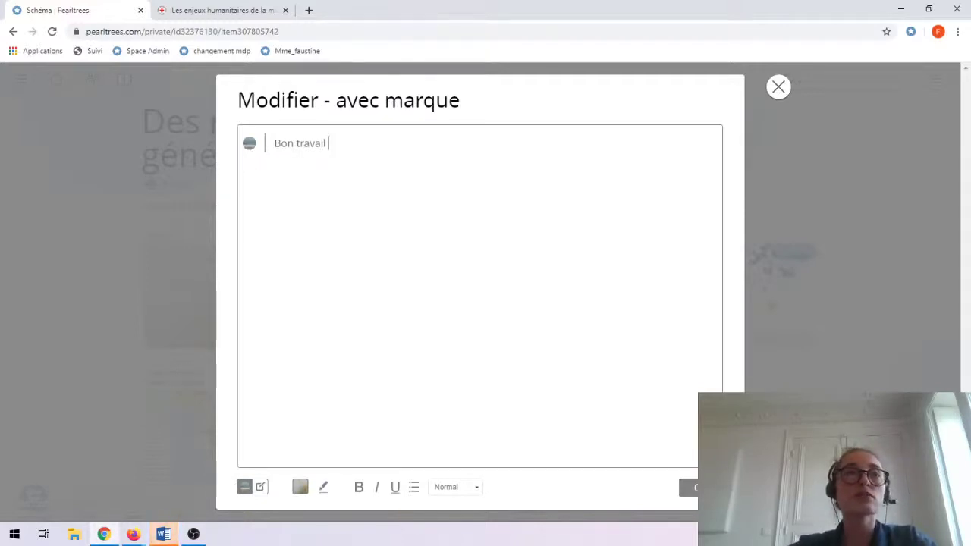
key(ctrl+a)
key(BackSpace)
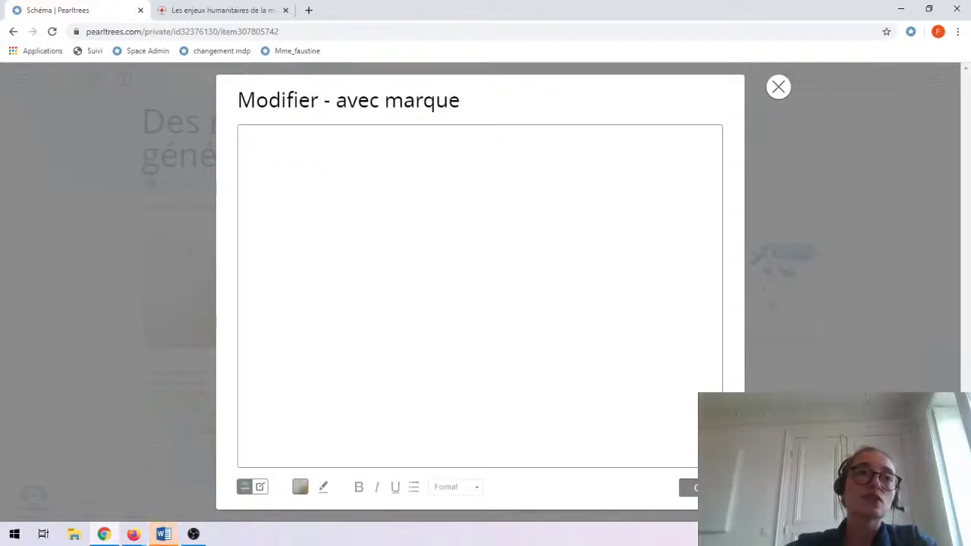
Step: Add the text "Bon travail" without the author mark to the "Schéma" photo, save it, and return to the collection
click(262, 488)
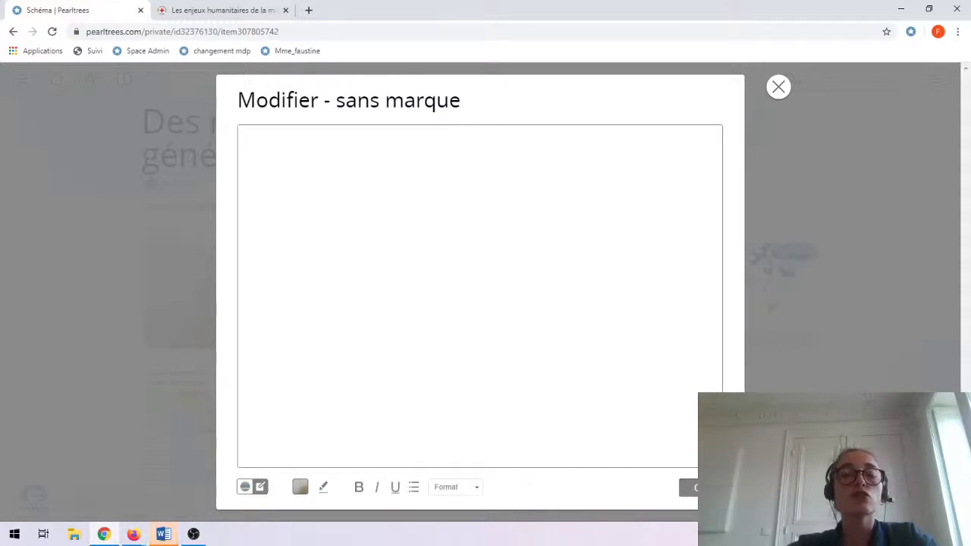
text(B)
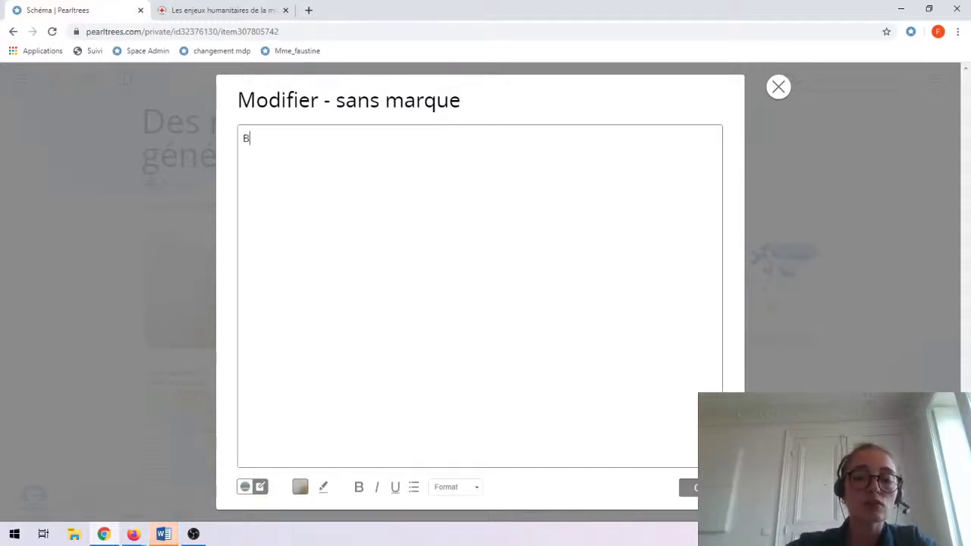
text(on travail)
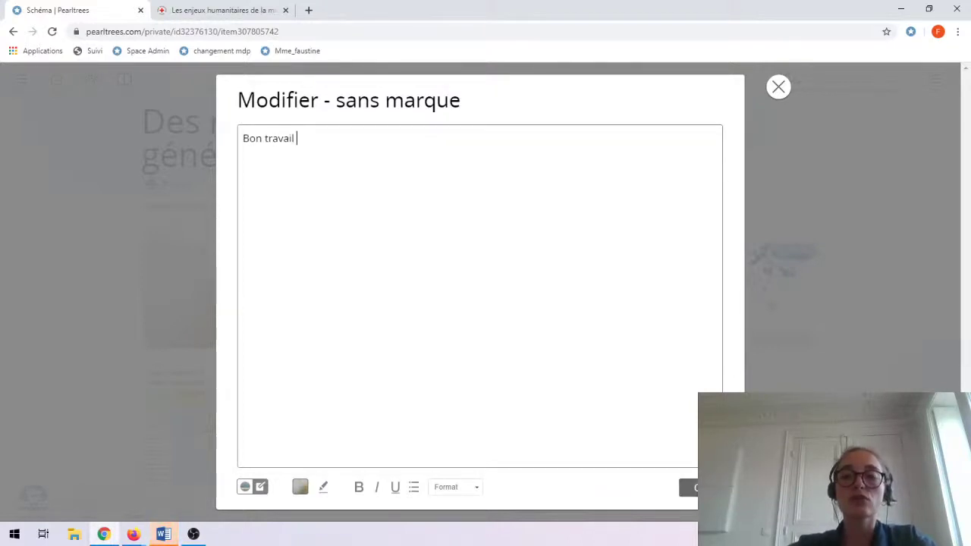
click(690, 487)
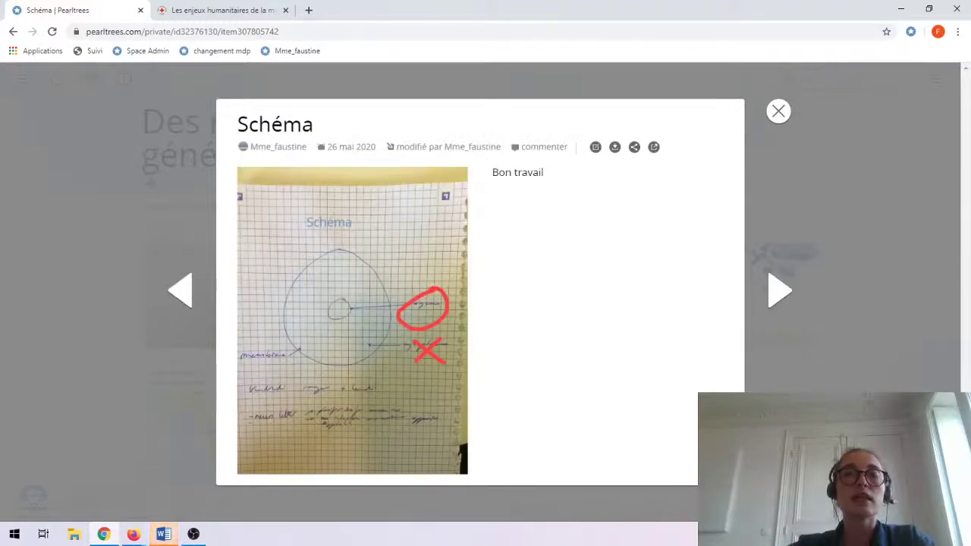
click(882, 369)
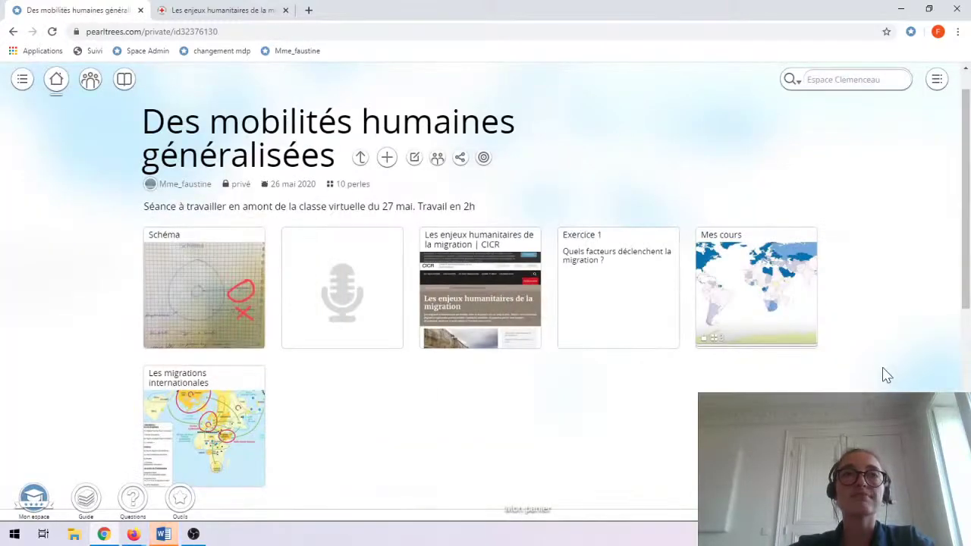